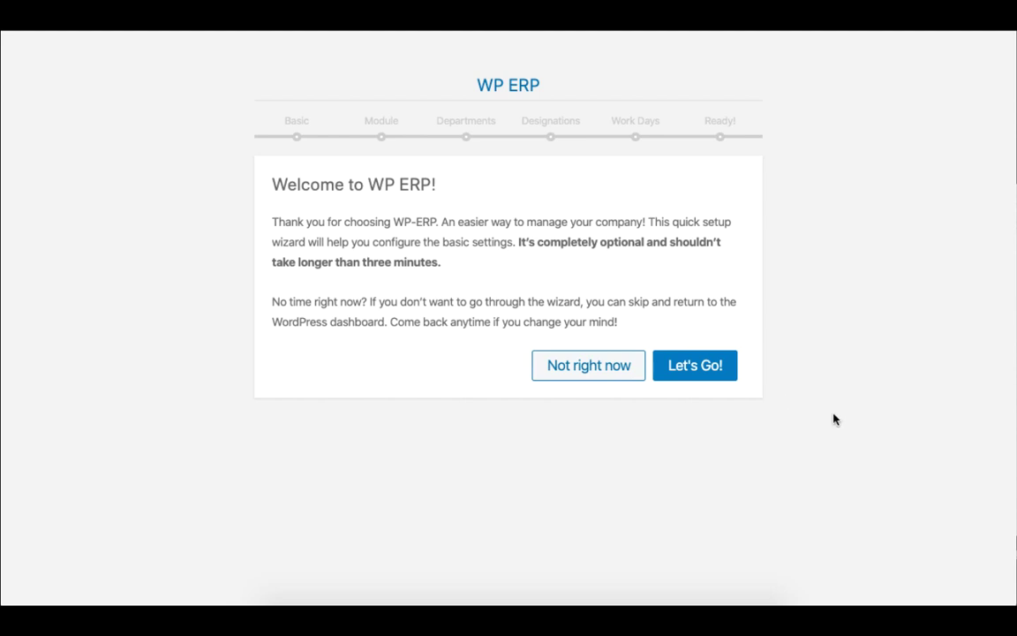
# Enter company name South Point School, start date 8 February 2020 and USD currency
pyautogui.click(696, 369)
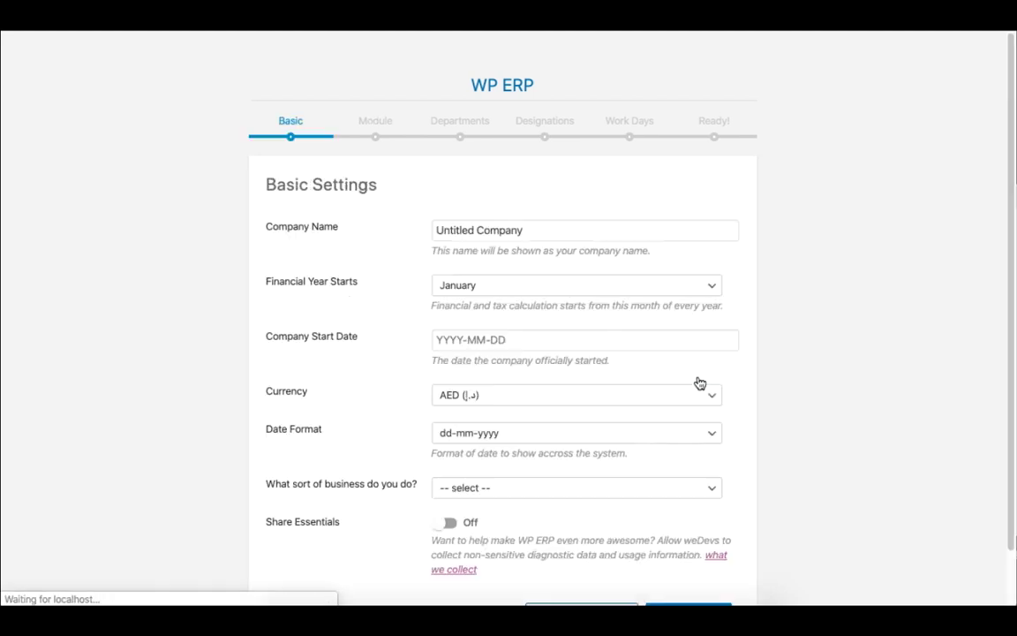
pyautogui.click(530, 230)
pyautogui.write('South Point School')
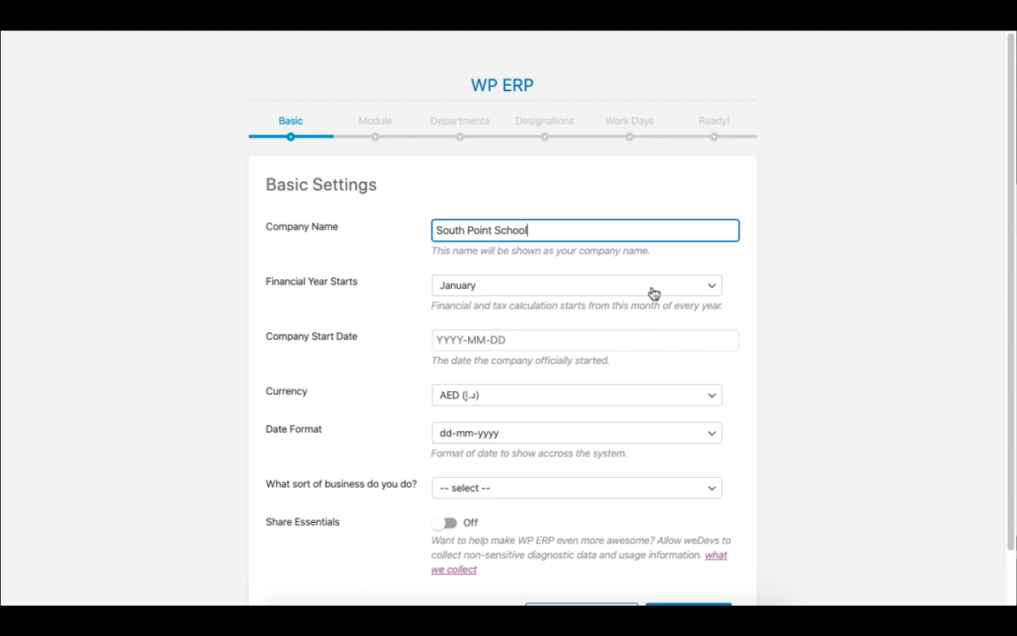
pyautogui.click(676, 343)
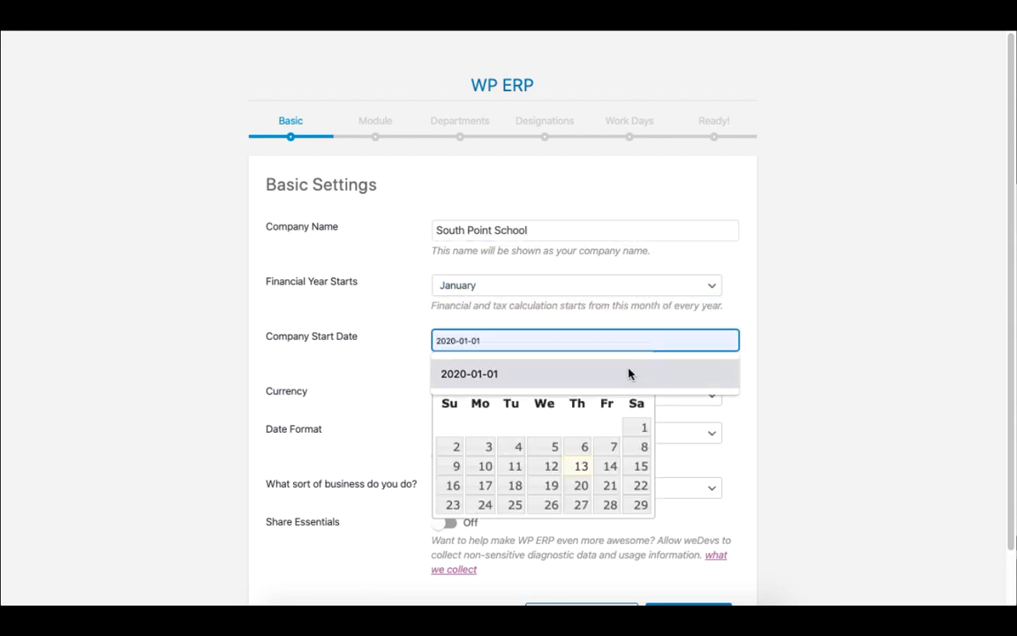
pyautogui.click(644, 451)
pyautogui.click(543, 397)
pyautogui.click(543, 409)
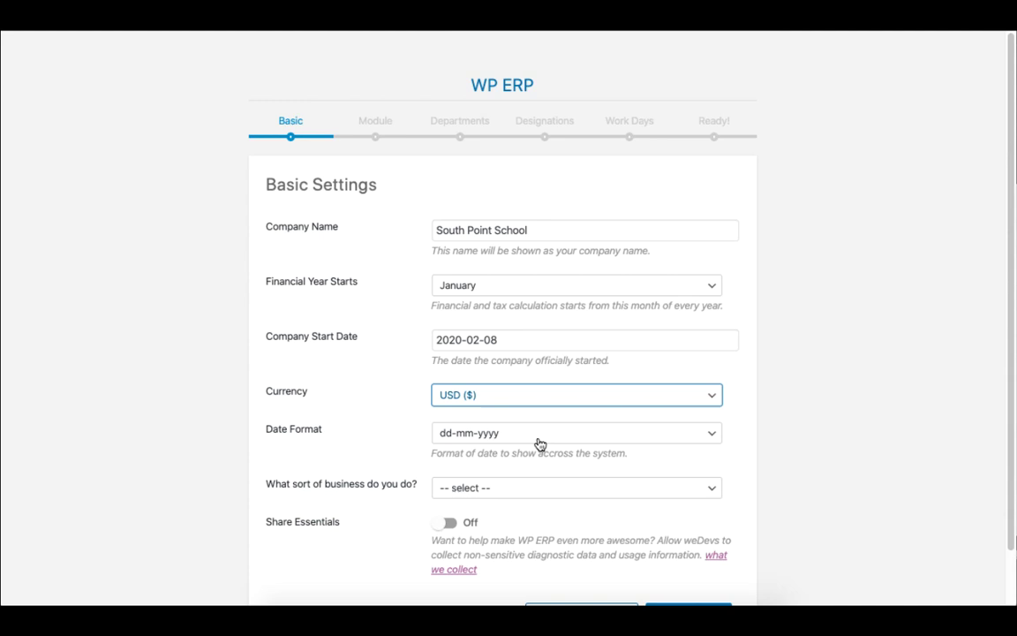
# Keep dd-mm-yyyy date format, set business type to Other, and save the basic settings
pyautogui.click(539, 436)
pyautogui.click(539, 436)
pyautogui.click(543, 489)
pyautogui.scroll(-3, 569, 515)
pyautogui.click(570, 516)
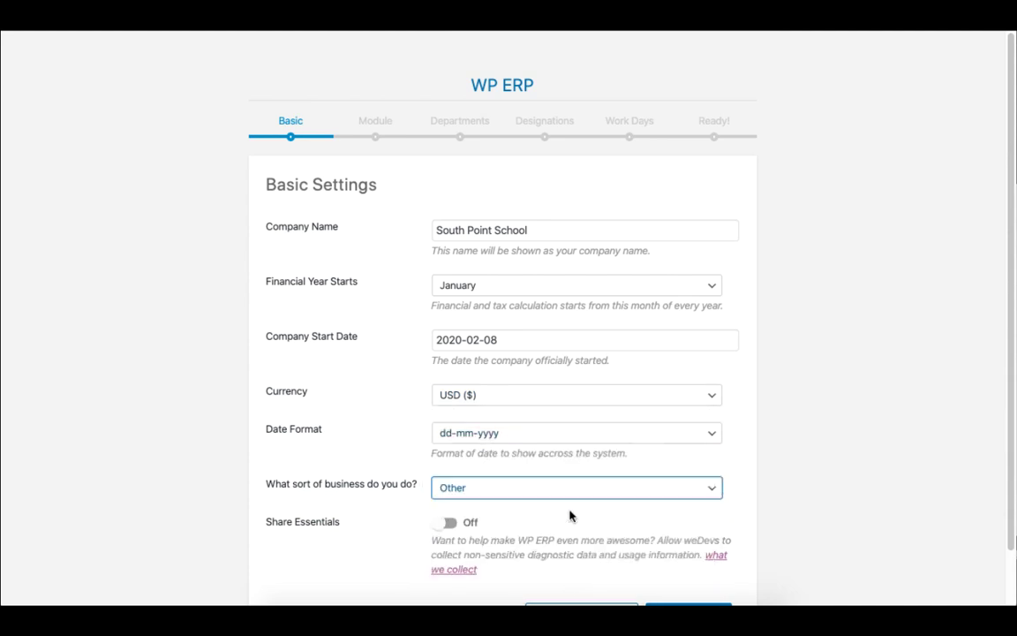
pyautogui.scroll(-1, 570, 516)
pyautogui.click(696, 569)
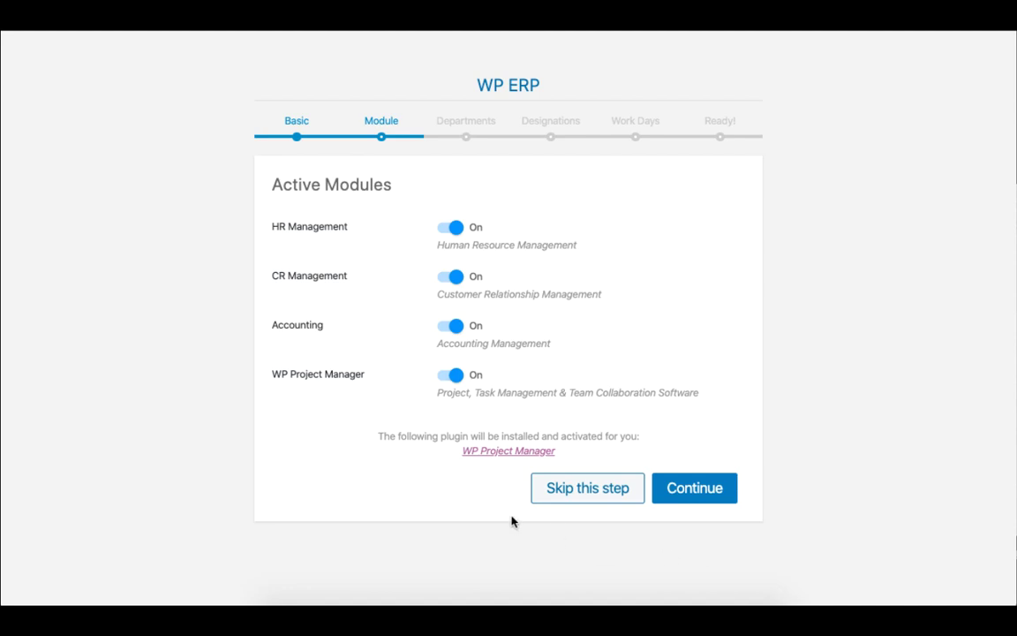
# Switch off WP Project Manager, Accounting and CR Management, leaving only HR Management
pyautogui.click(444, 378)
pyautogui.click(444, 330)
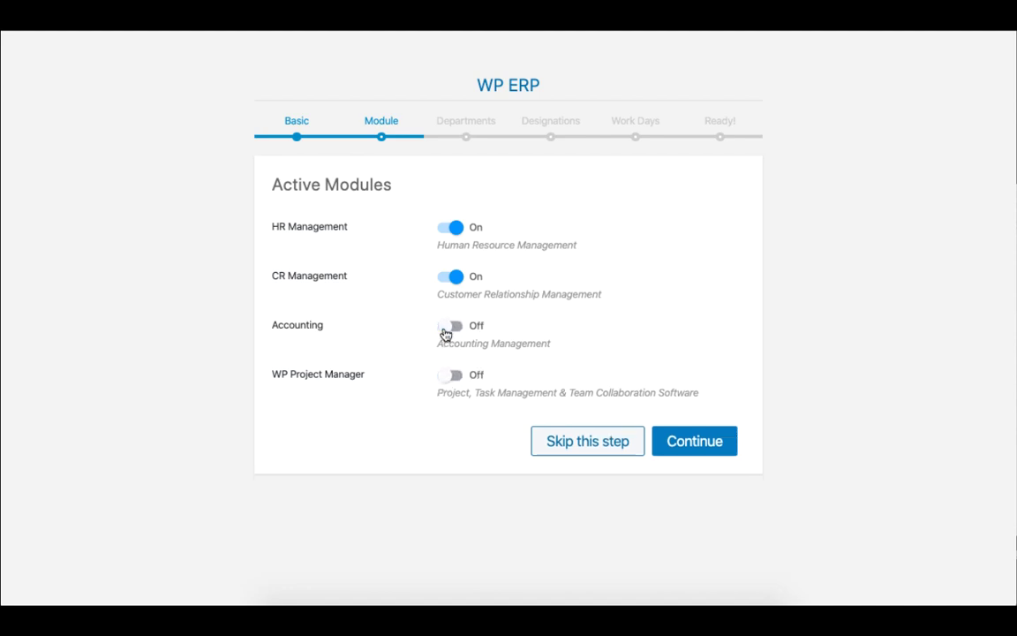
pyautogui.click(447, 281)
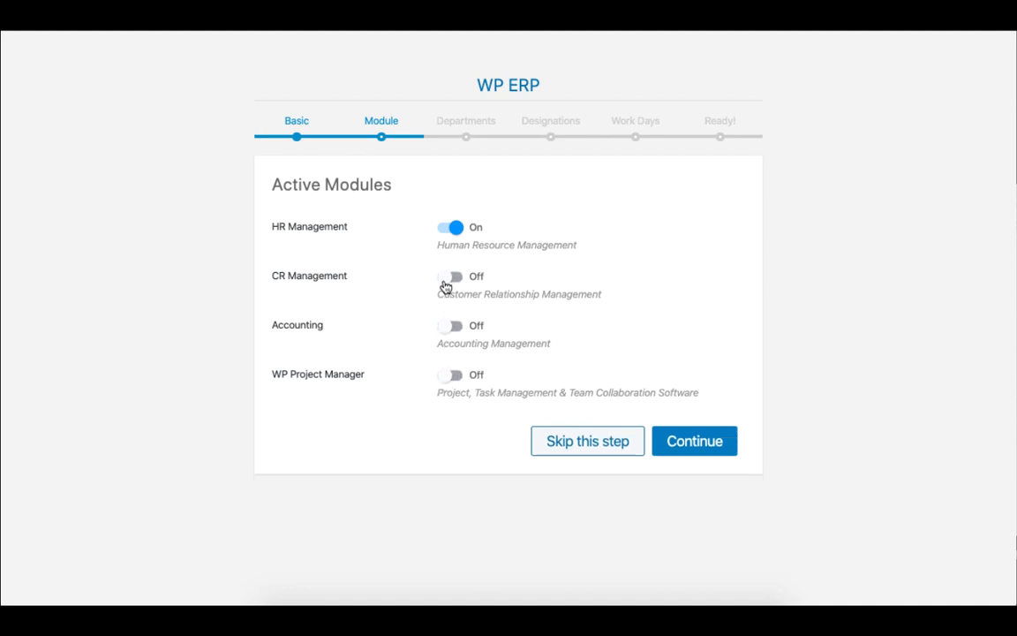
# Confirm the modules and create departments Accounts, Teachers, Staff and IT
pyautogui.click(686, 449)
pyautogui.click(629, 225)
pyautogui.write('Accounts')
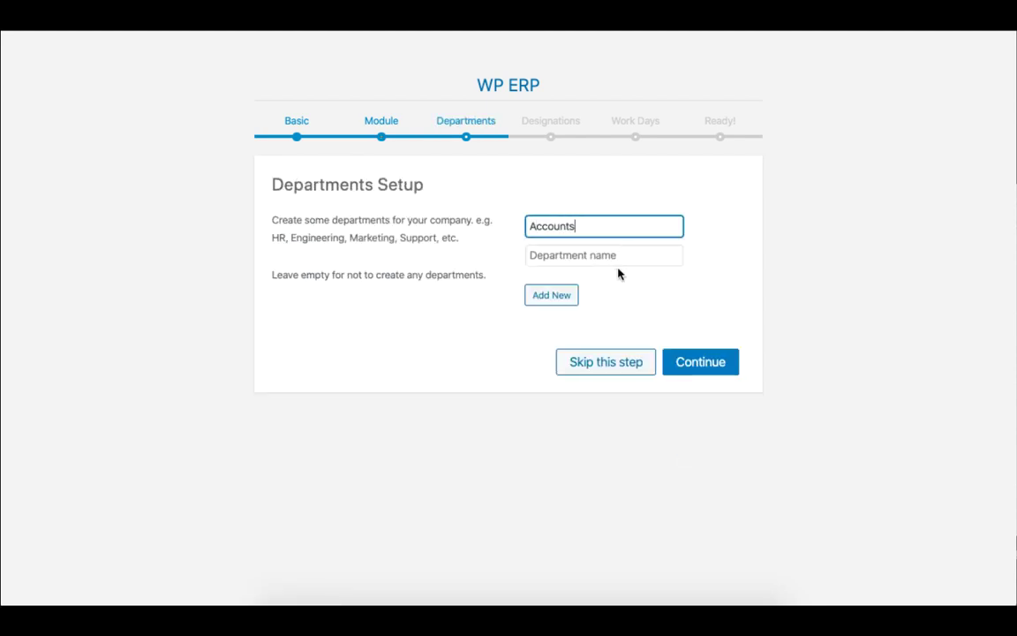
pyautogui.click(619, 253)
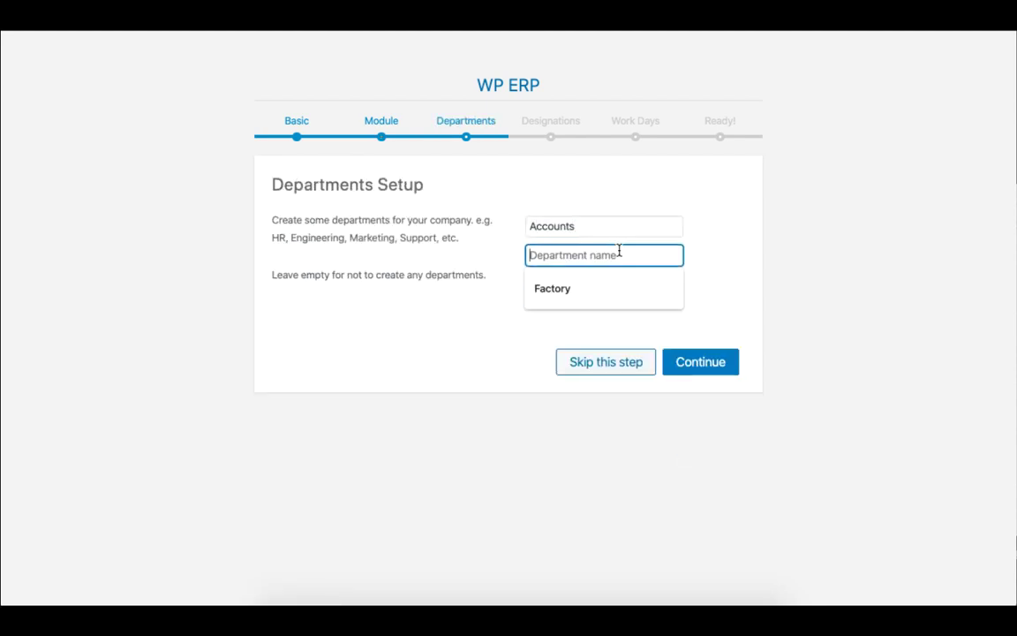
pyautogui.write('Teachers')
pyautogui.press('Return')
pyautogui.write('Sta')
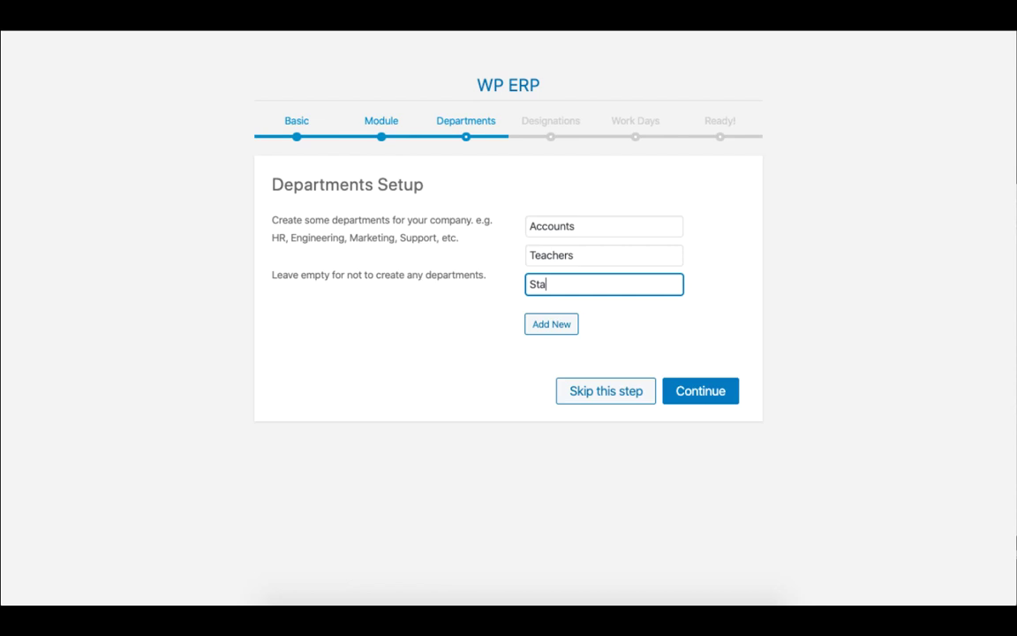
pyautogui.write('ff')
pyautogui.click(537, 323)
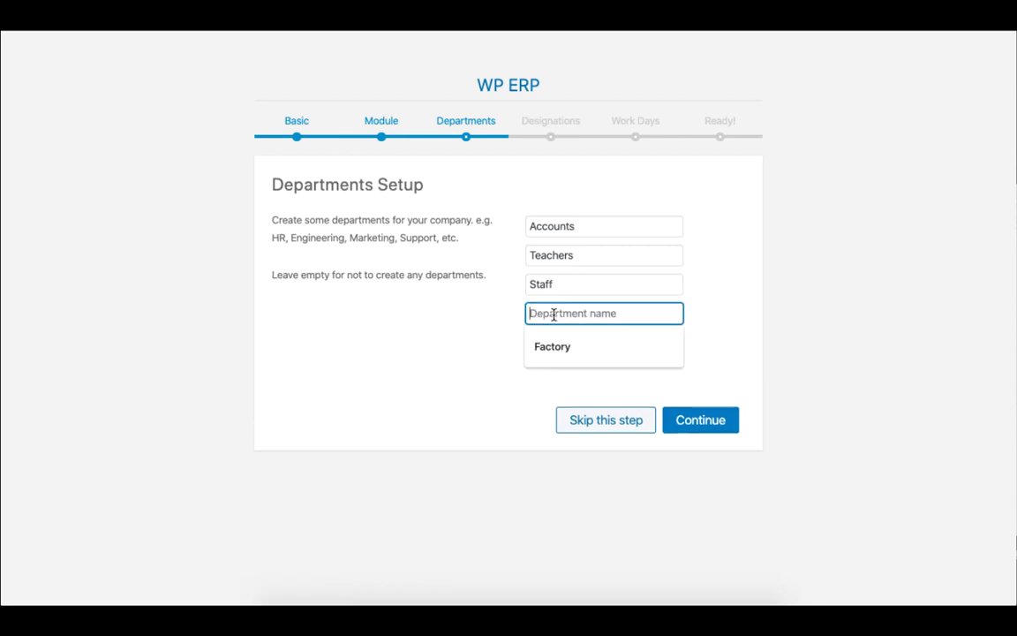
pyautogui.write('IT')
pyautogui.click(683, 422)
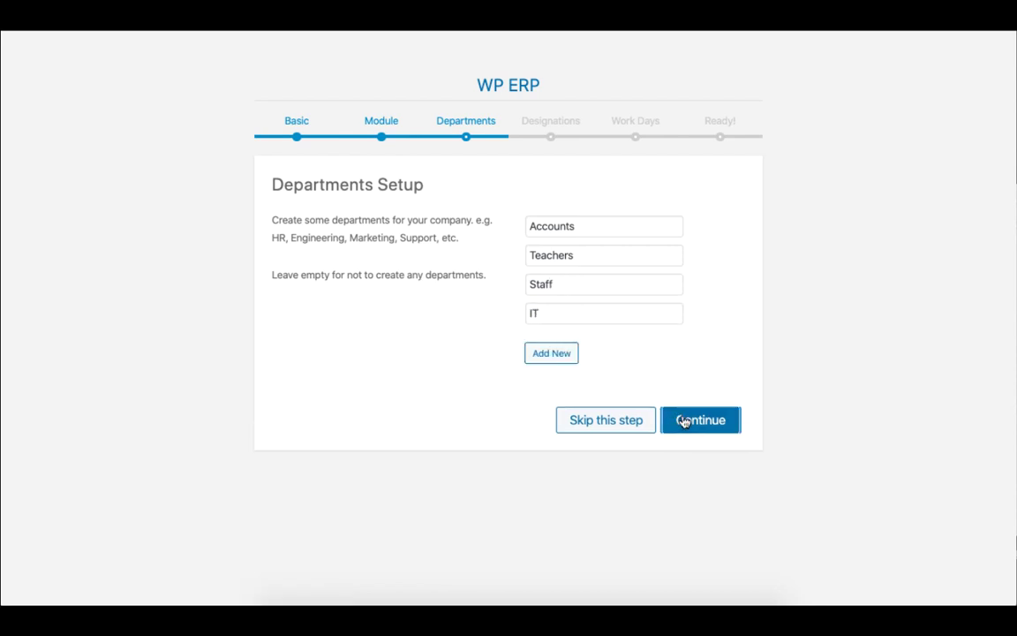
# Enter designations Teacher, Accountant, Senior Teacher, Headmaster and IT specialist
pyautogui.write('Teache')
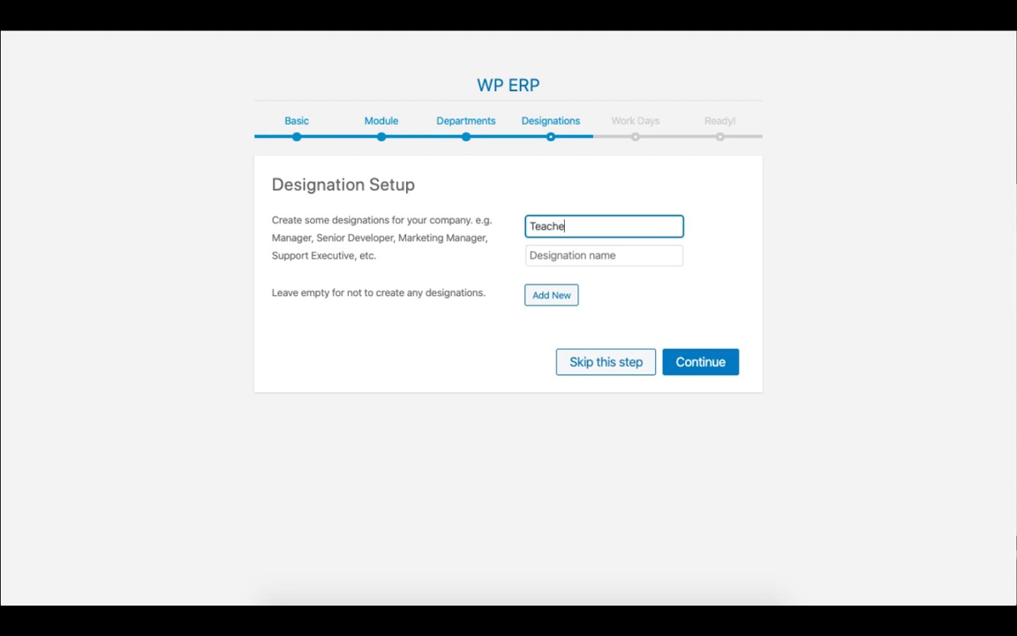
pyautogui.write('r')
pyautogui.press('Tab')
pyautogui.write('Accountant')
pyautogui.click(558, 297)
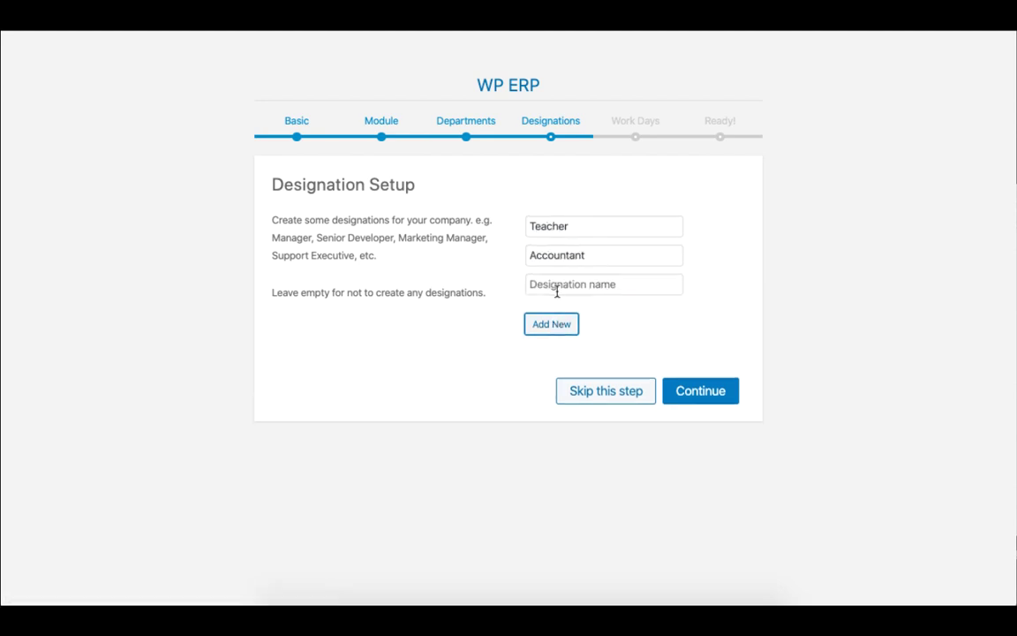
pyautogui.click(557, 285)
pyautogui.write('Senior Teacher')
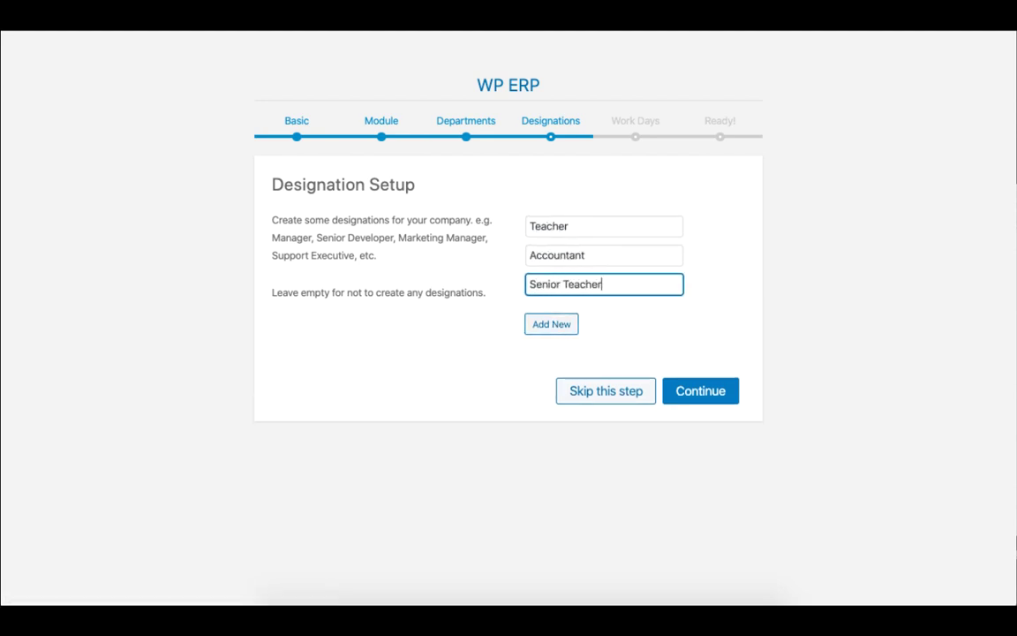
pyautogui.click(558, 327)
pyautogui.click(577, 311)
pyautogui.write('Headmaster')
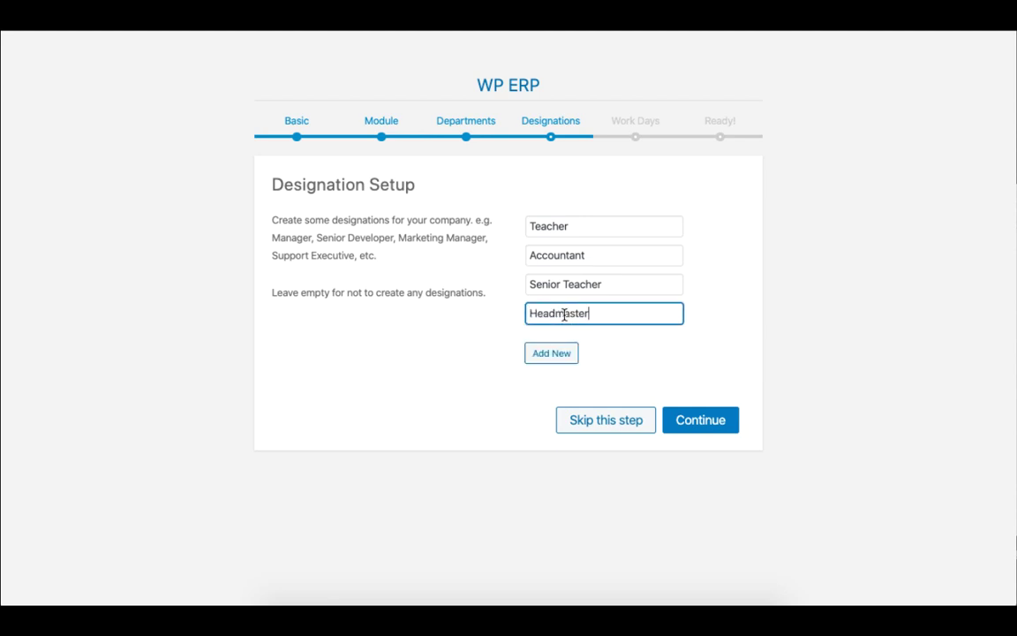
pyautogui.click(568, 355)
pyautogui.write('IT spec')
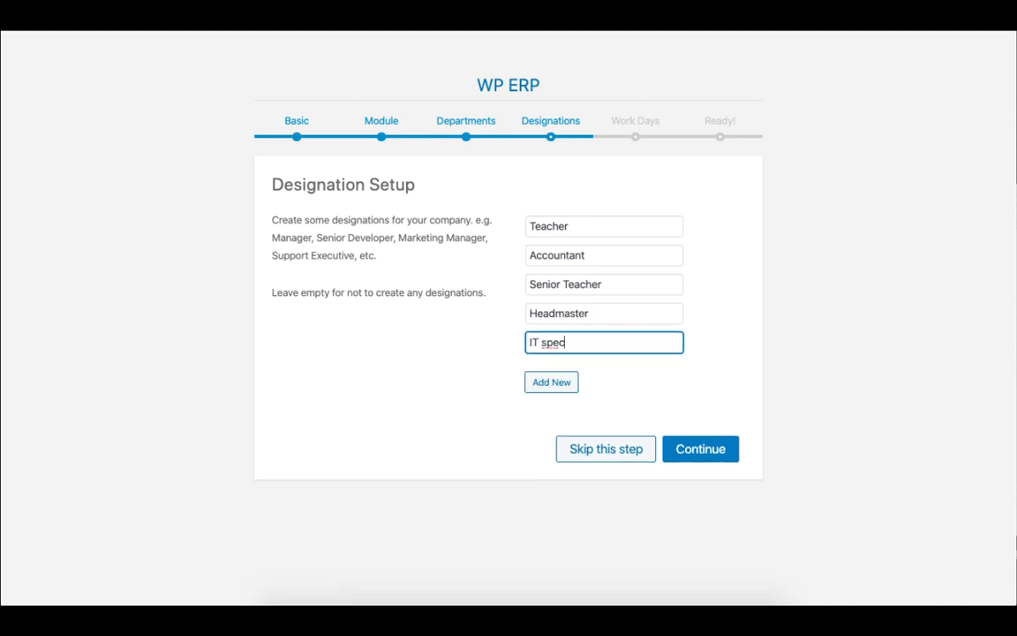
pyautogui.write('ialist')
# Keep weekdays as Full Day and Sunday non-working, finish setup, and open the ERP dashboard
pyautogui.click(691, 450)
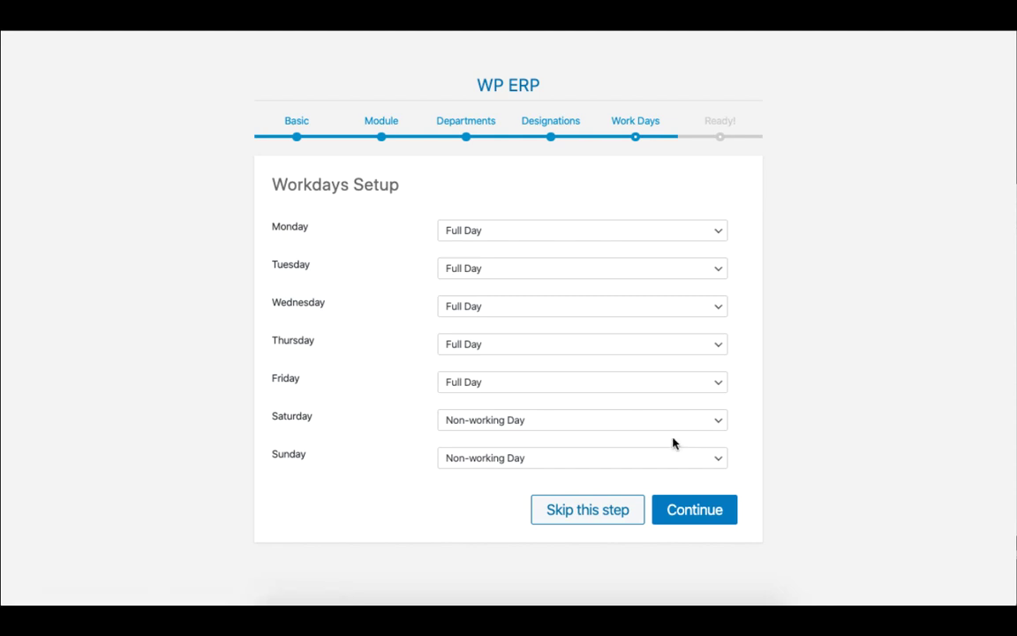
pyautogui.click(617, 457)
pyautogui.click(617, 460)
pyautogui.click(687, 512)
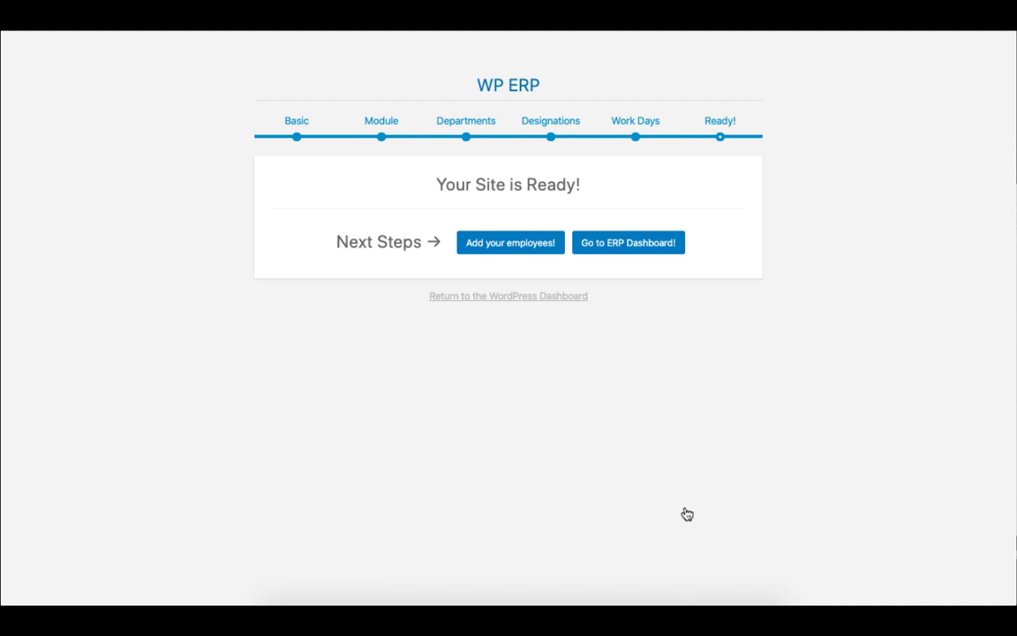
pyautogui.click(627, 245)
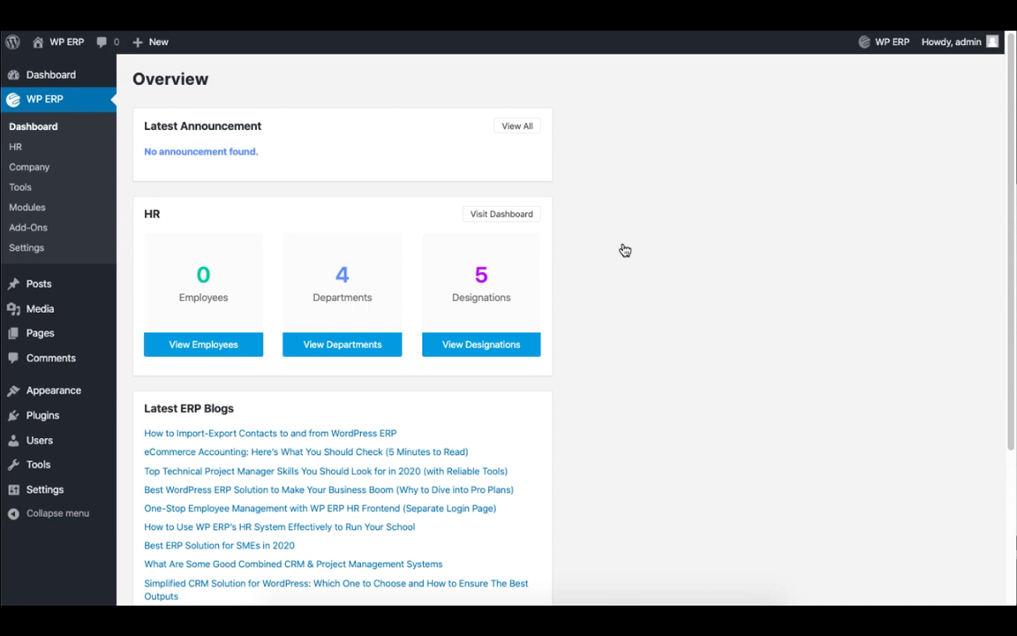
# Go to HR Management's employee list
pyautogui.click(17, 148)
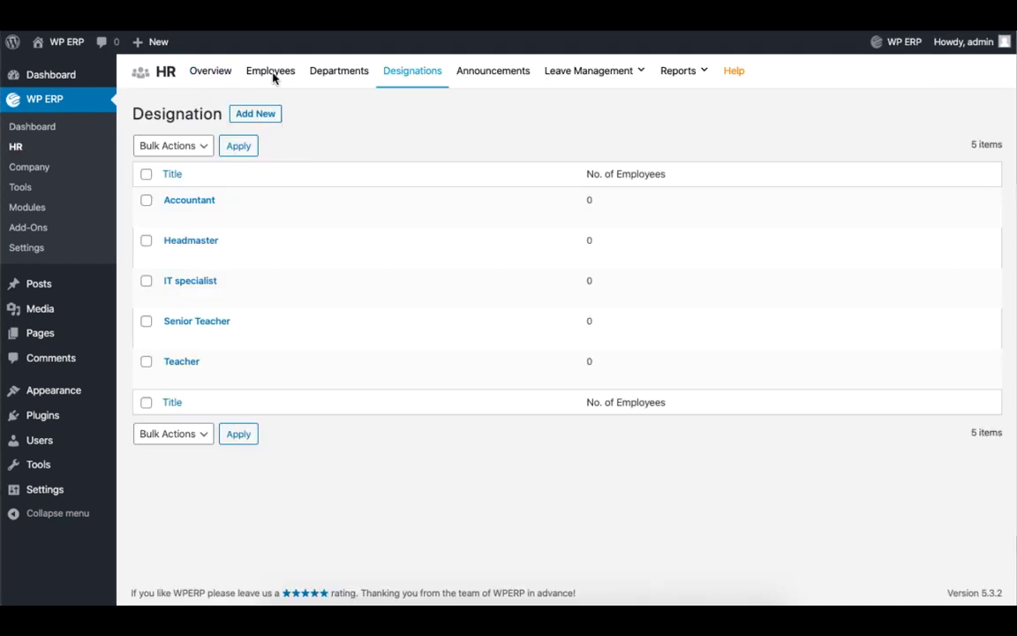
pyautogui.click(258, 79)
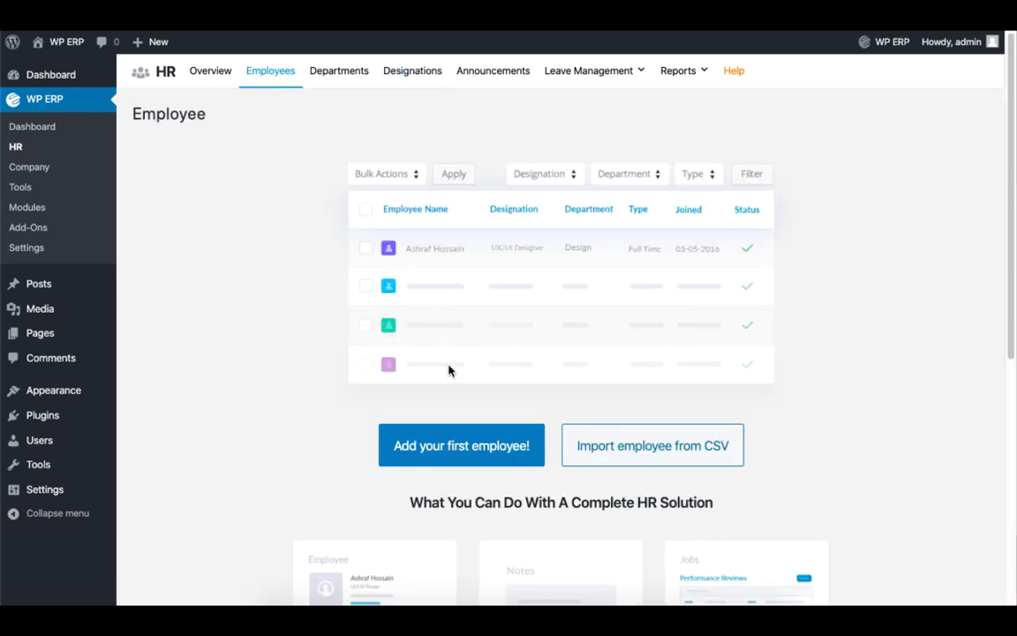
pyautogui.click(463, 459)
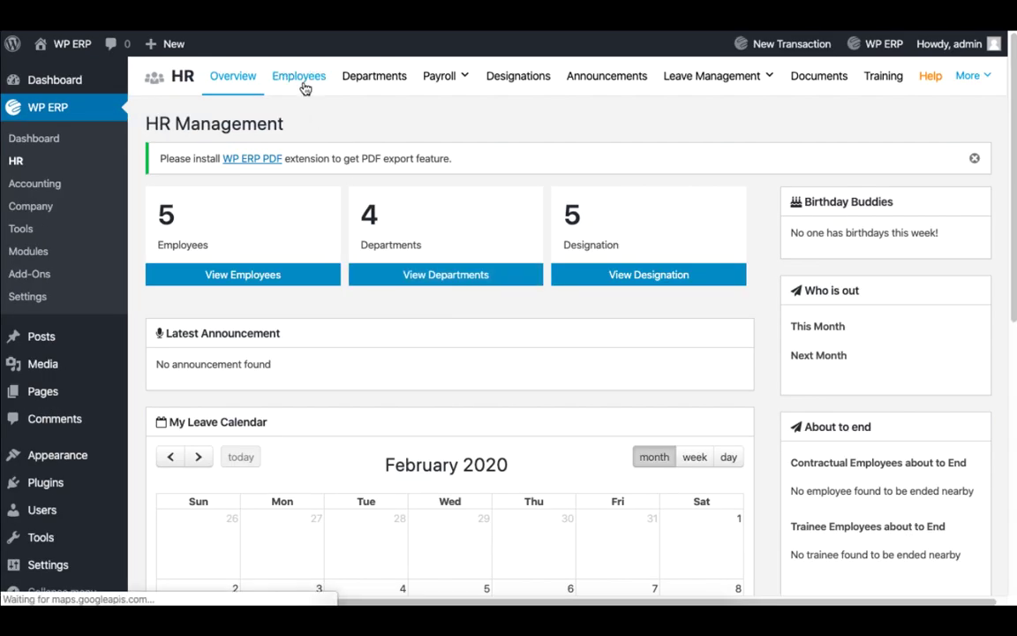
pyautogui.click(302, 84)
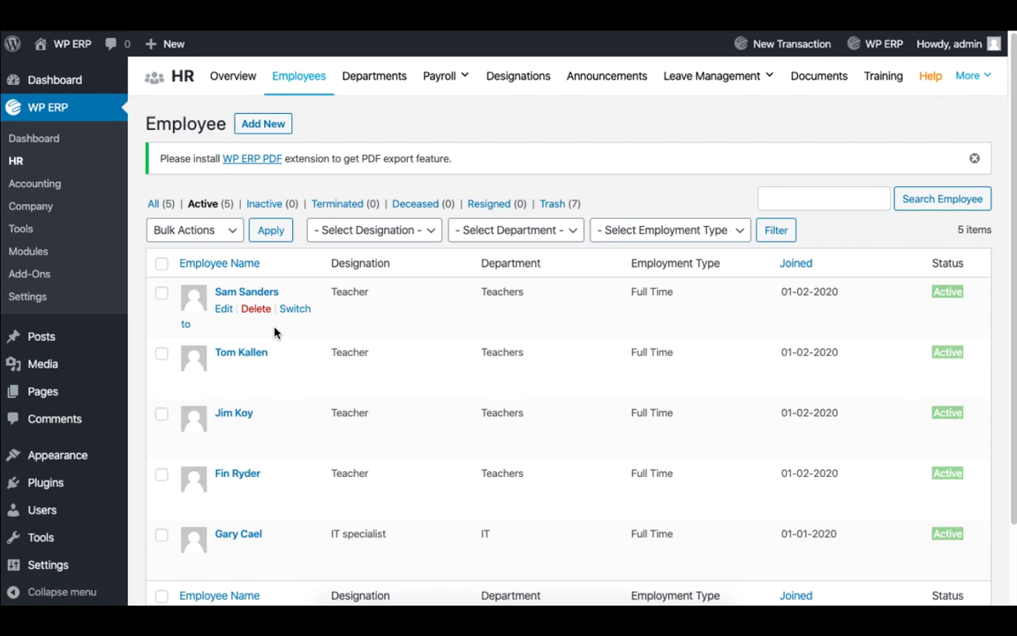
# Set the second teacher's Basic Pay to 8000 in the Payroll tab and submit
pyautogui.click(256, 354)
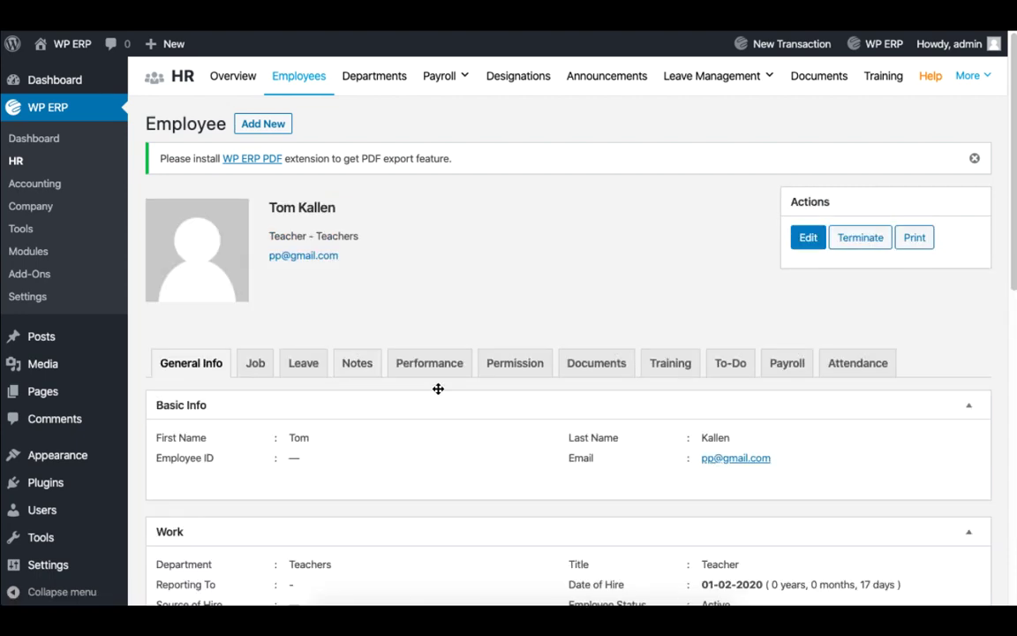
pyautogui.click(778, 371)
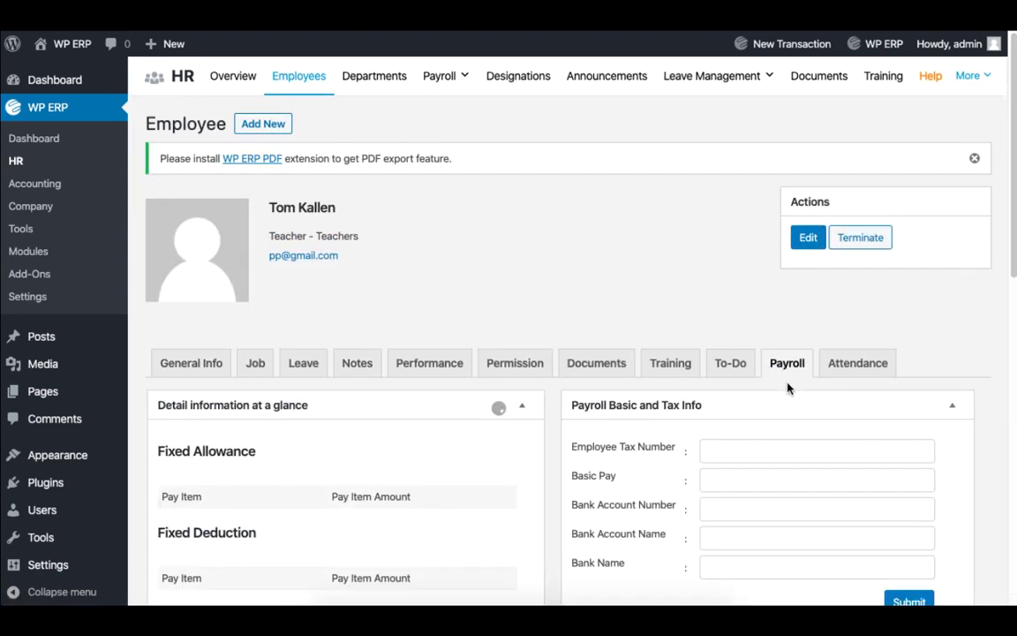
pyautogui.scroll(-3, 791, 388)
pyautogui.doubleClick(703, 339)
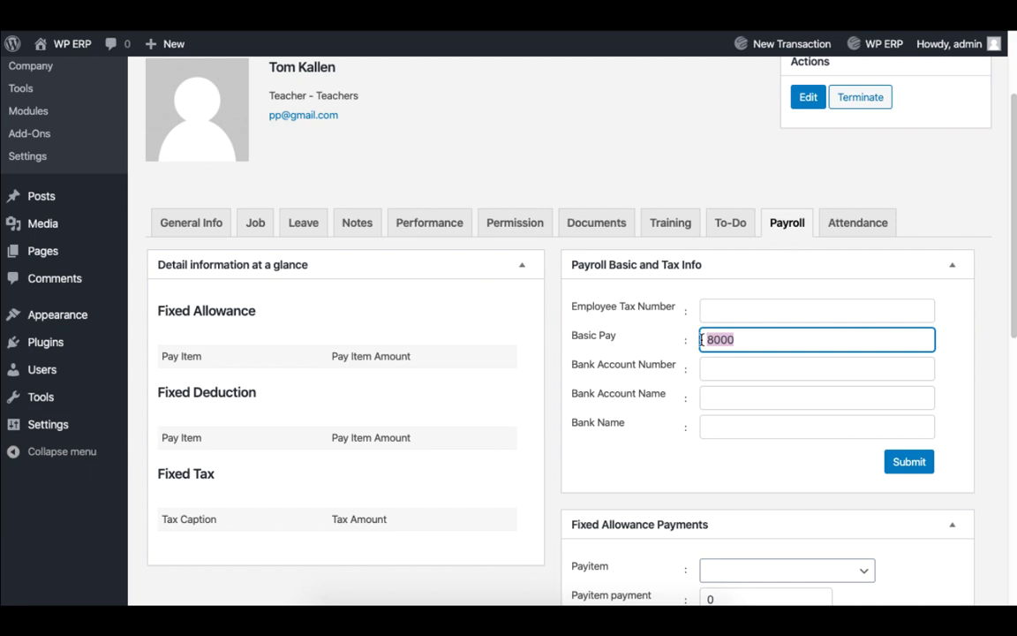
pyautogui.click(770, 347)
pyautogui.click(908, 470)
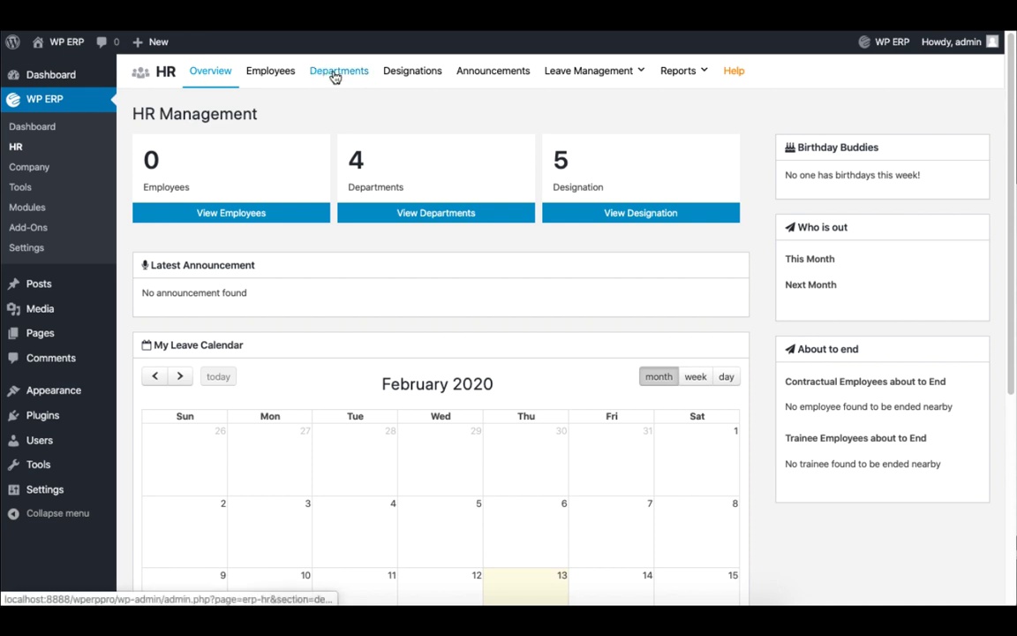
# Check the Departments list, cancel a new department, and open the new designation form
pyautogui.click(336, 74)
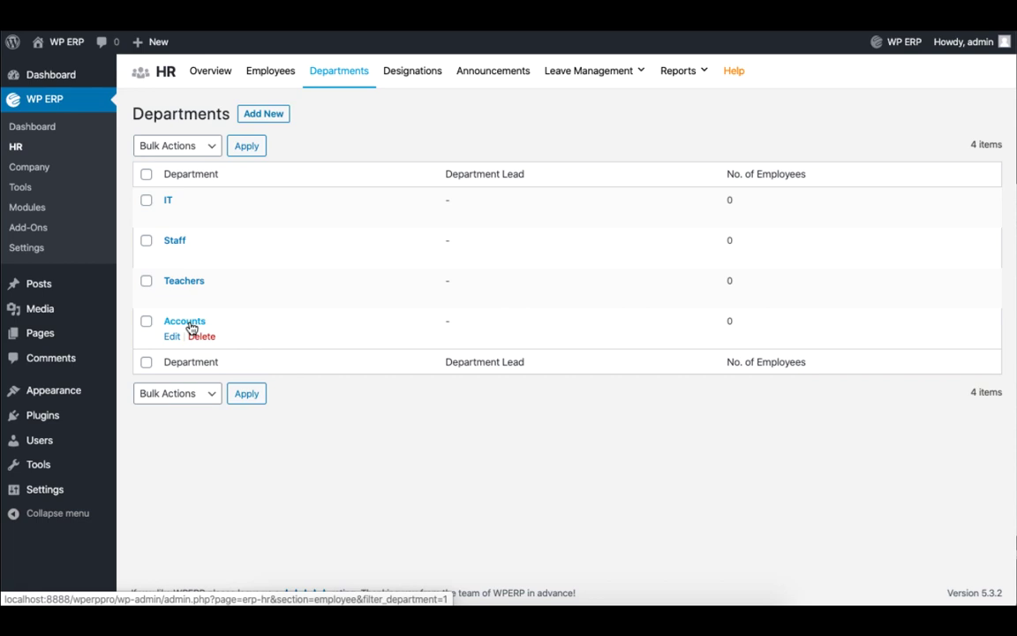
pyautogui.click(280, 118)
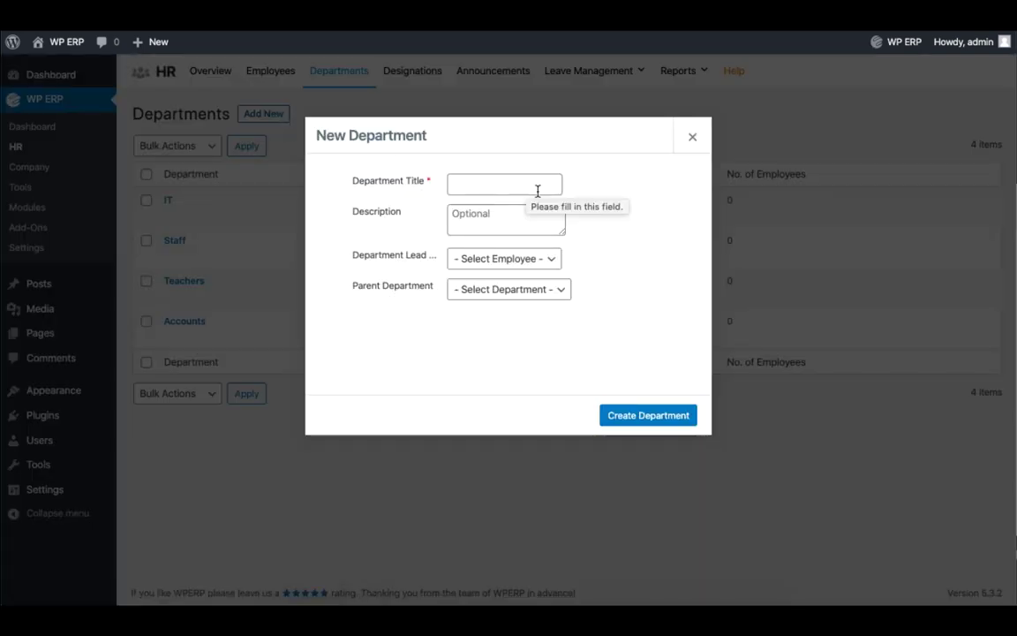
pyautogui.click(693, 138)
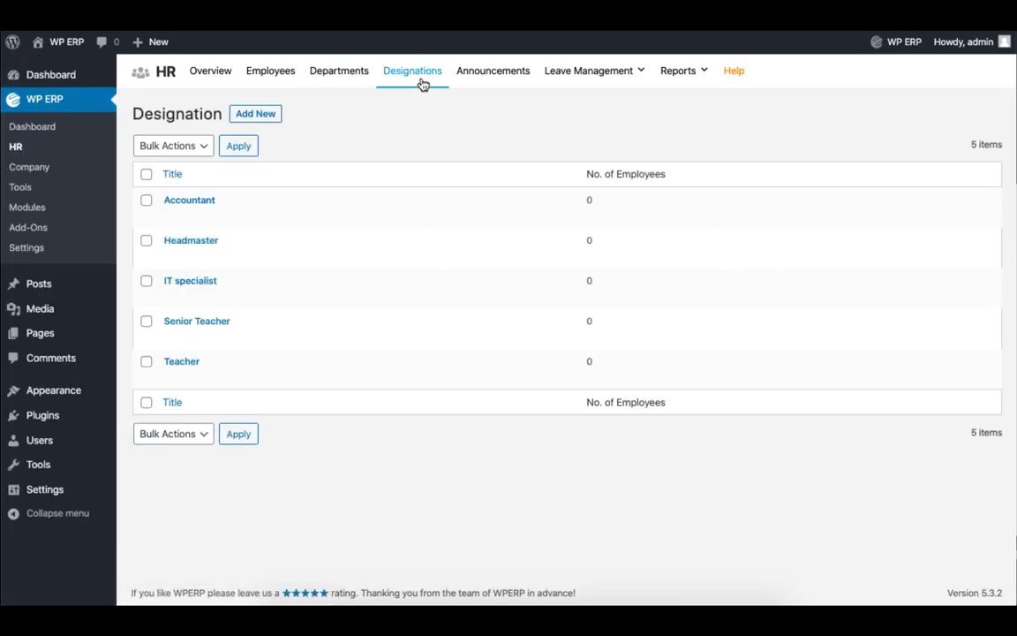
pyautogui.click(257, 115)
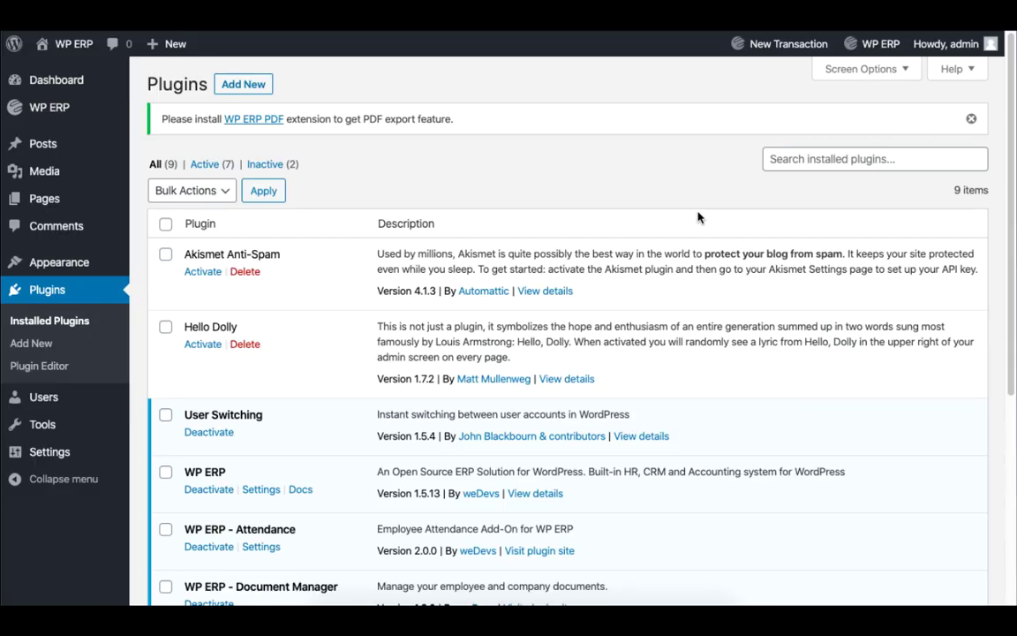
# Scroll through the Installed Plugins list
pyautogui.scroll(-5, 698, 216)
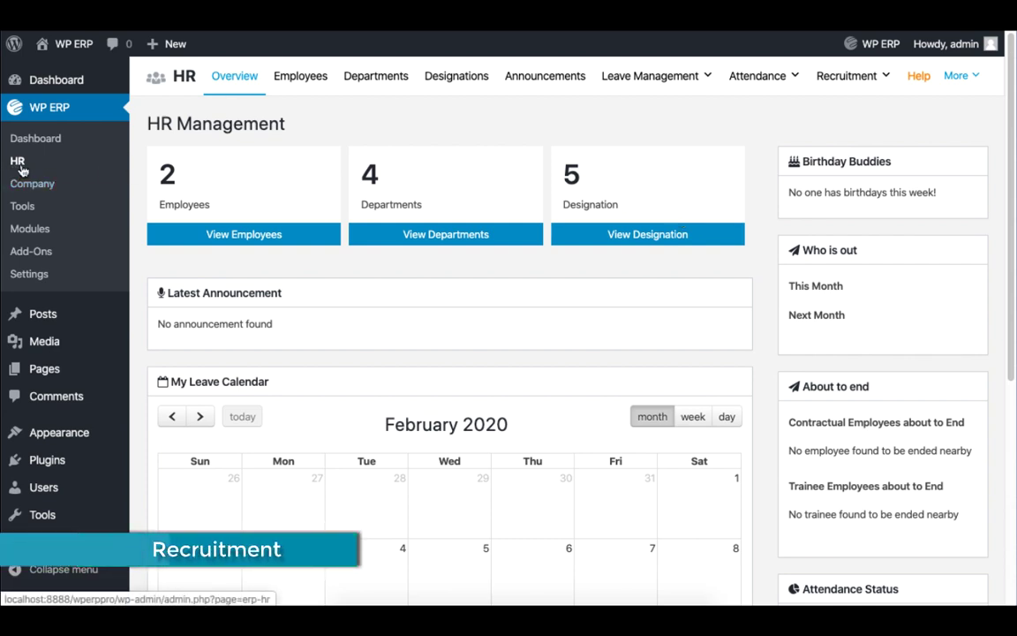
# Start a new job opening titled 'Biology Teacher'
pyautogui.moveTo(815, 89)
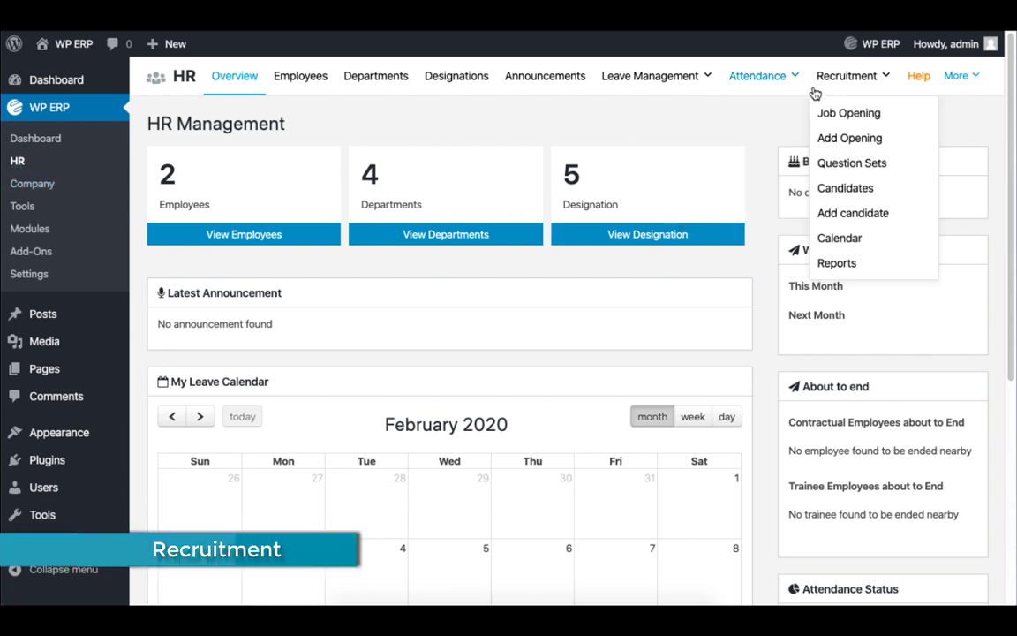
pyautogui.click(839, 141)
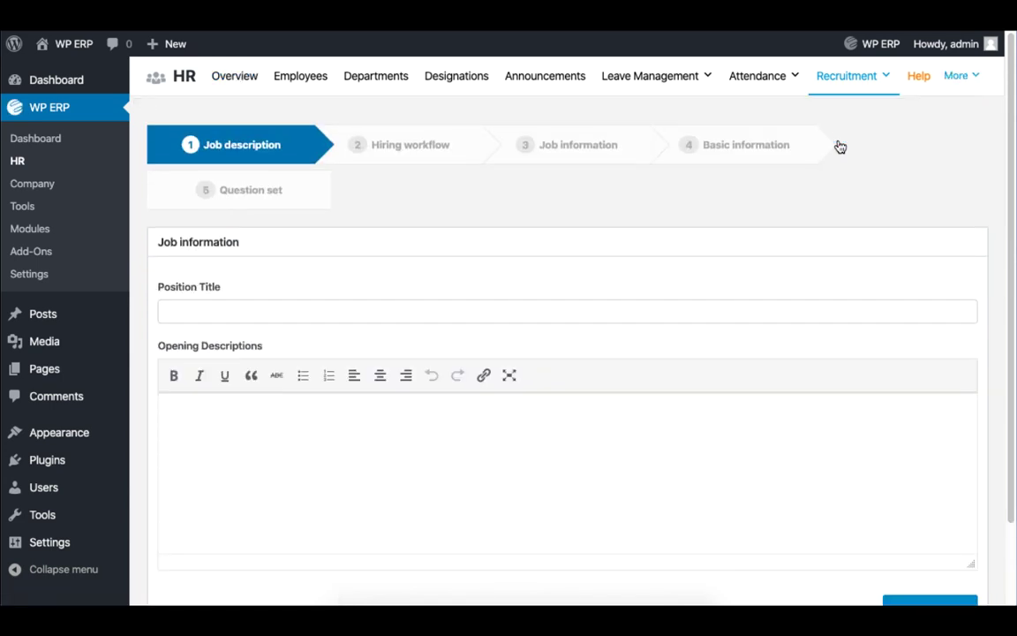
pyautogui.write('Biology Teacher')
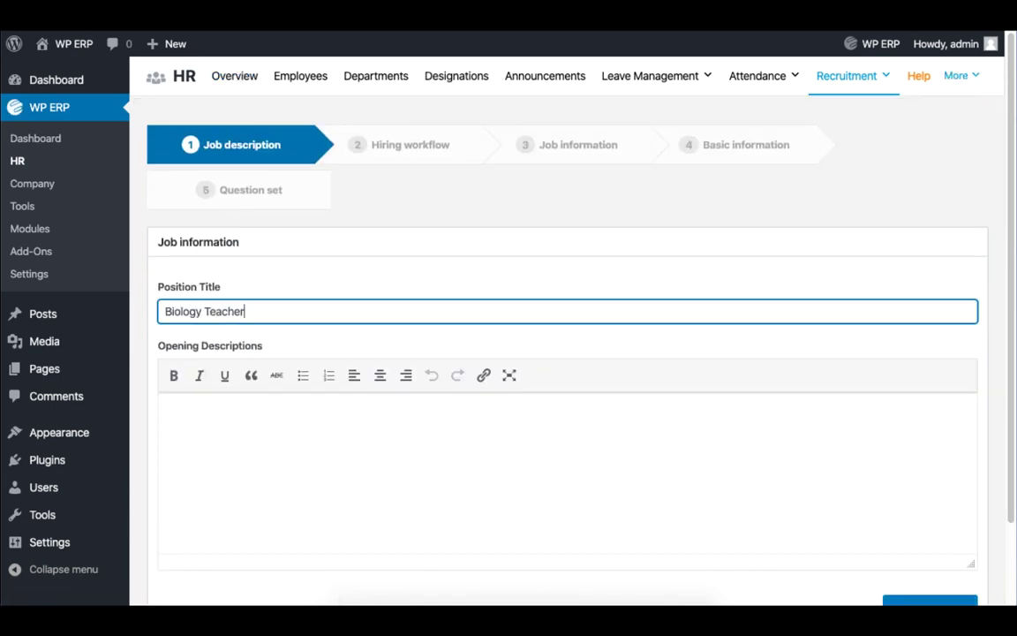
pyautogui.scroll(-1, 654, 309)
pyautogui.click(598, 400)
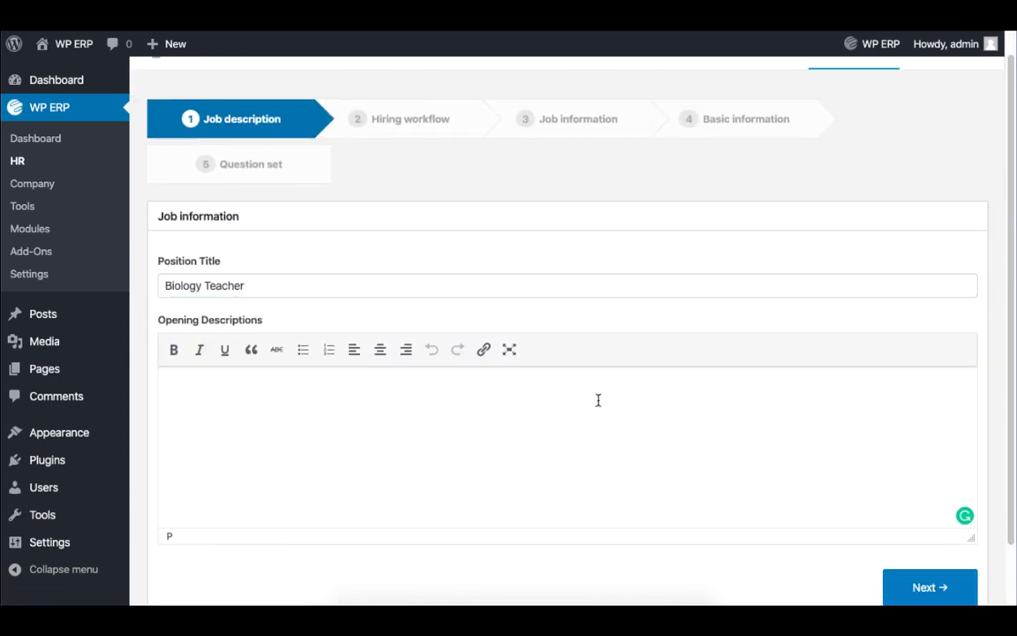
pyautogui.click(927, 587)
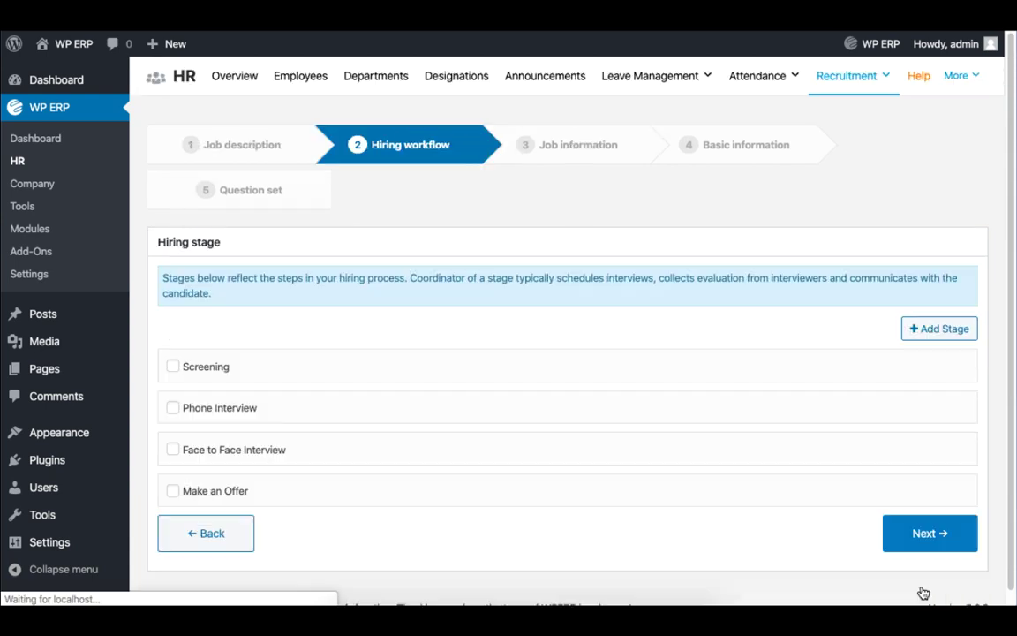
# Add Screening, Phone Interview and Face to Face Interview as hiring stages
pyautogui.click(187, 371)
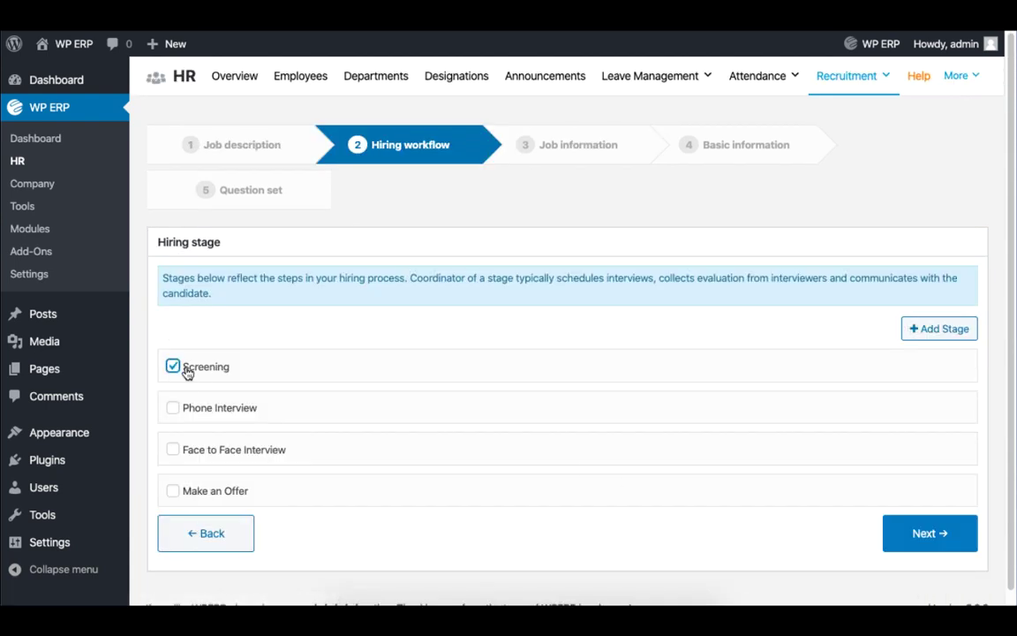
pyautogui.click(197, 412)
pyautogui.click(207, 458)
pyautogui.click(911, 329)
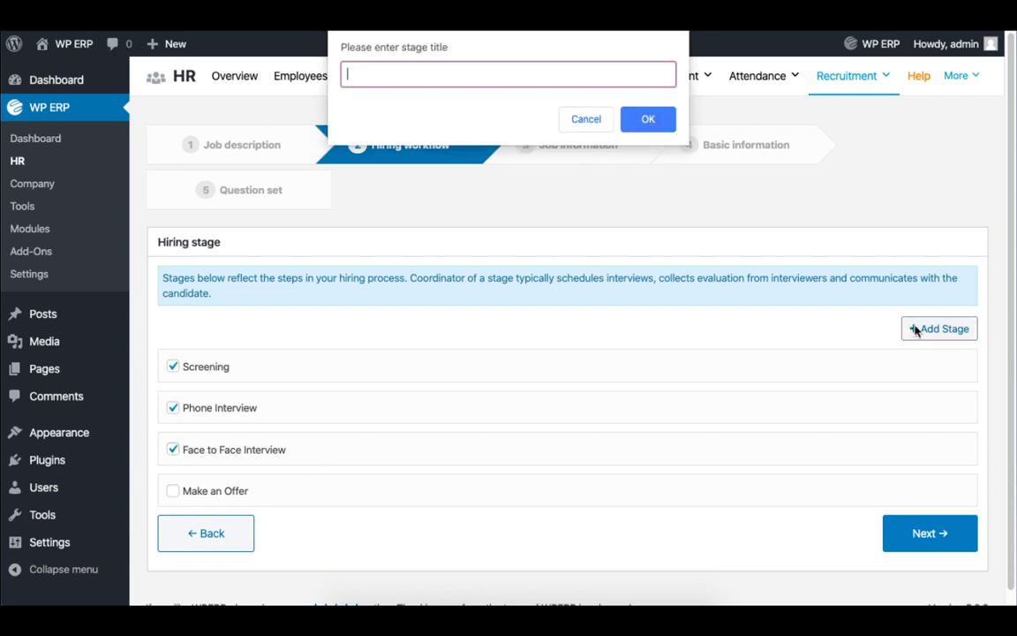
pyautogui.click(586, 119)
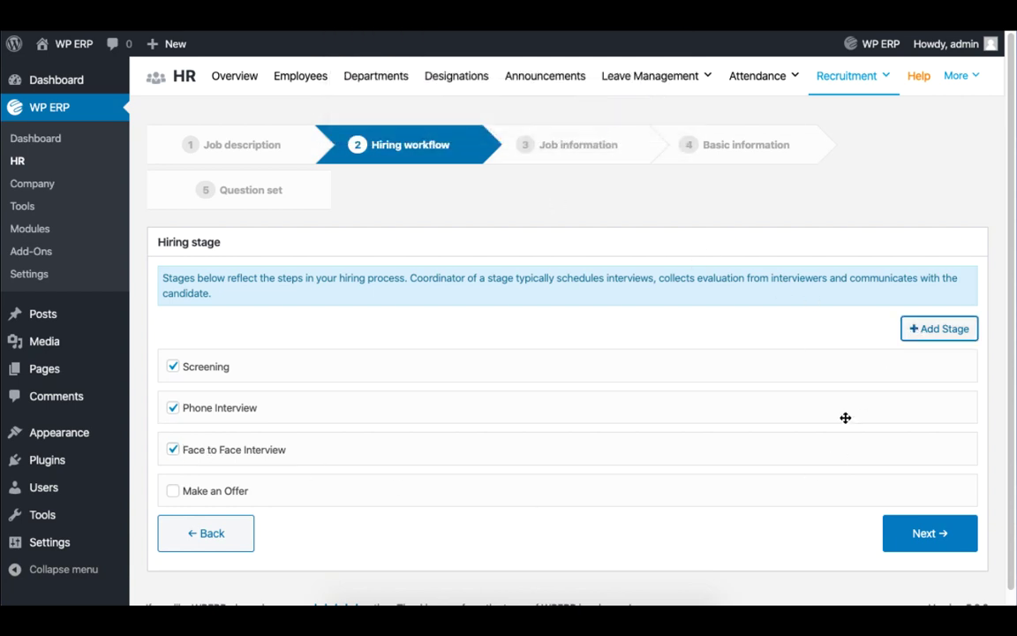
pyautogui.click(938, 537)
# Set department Teachers, employment type Full Time and minimum experience 1 - 3 Year
pyautogui.click(620, 291)
pyautogui.click(621, 302)
pyautogui.click(613, 332)
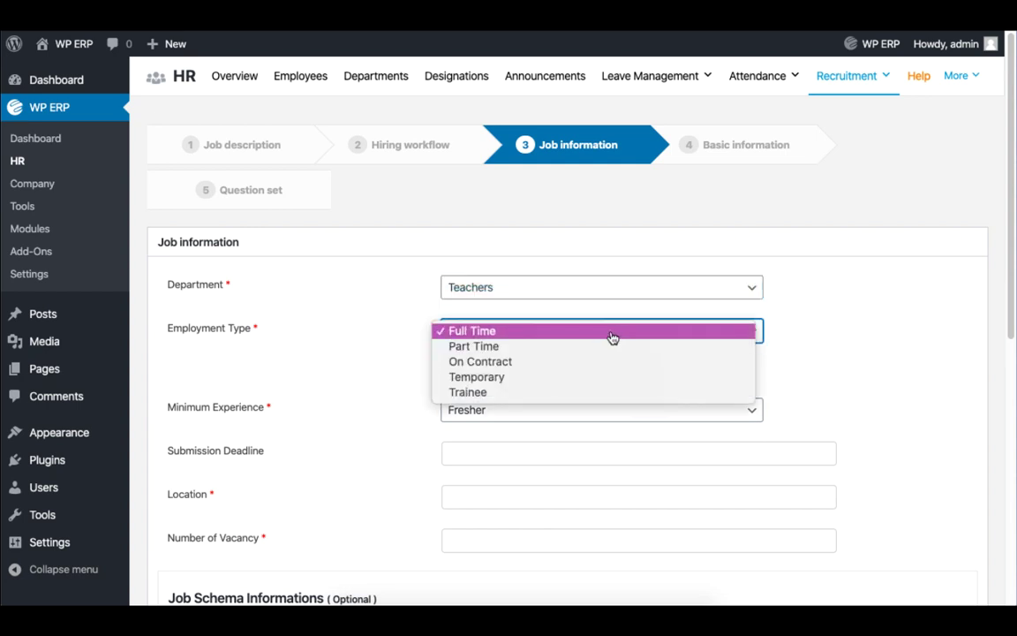
pyautogui.click(611, 334)
pyautogui.scroll(-2, 566, 322)
pyautogui.click(553, 315)
pyautogui.click(574, 330)
pyautogui.scroll(-2, 627, 496)
# Set deadline 2020-02-16, location Texas and 4 vacancies, then continue
pyautogui.click(511, 257)
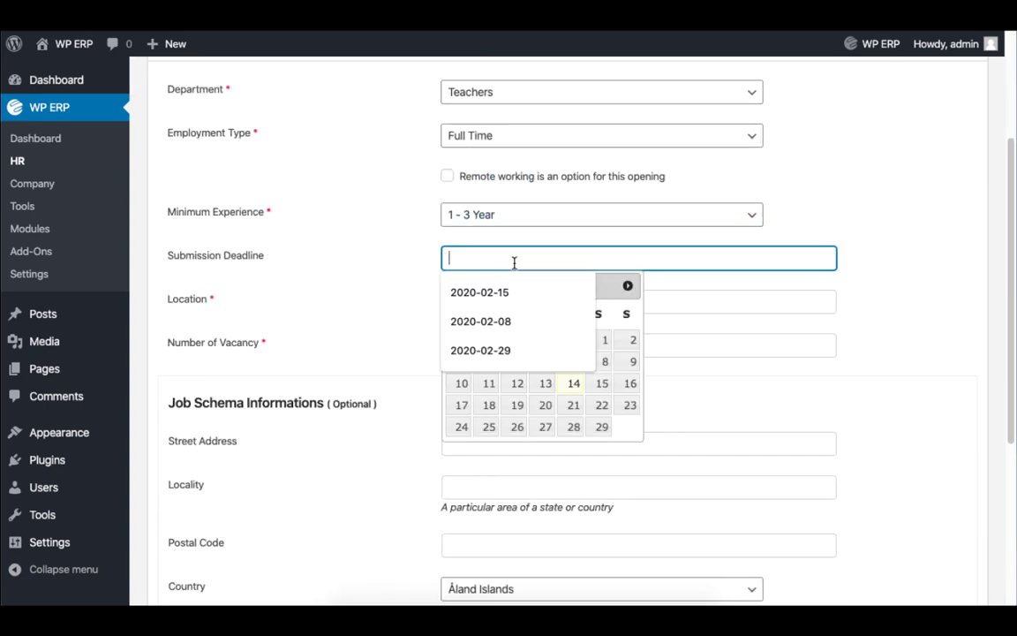
pyautogui.click(628, 383)
pyautogui.click(542, 303)
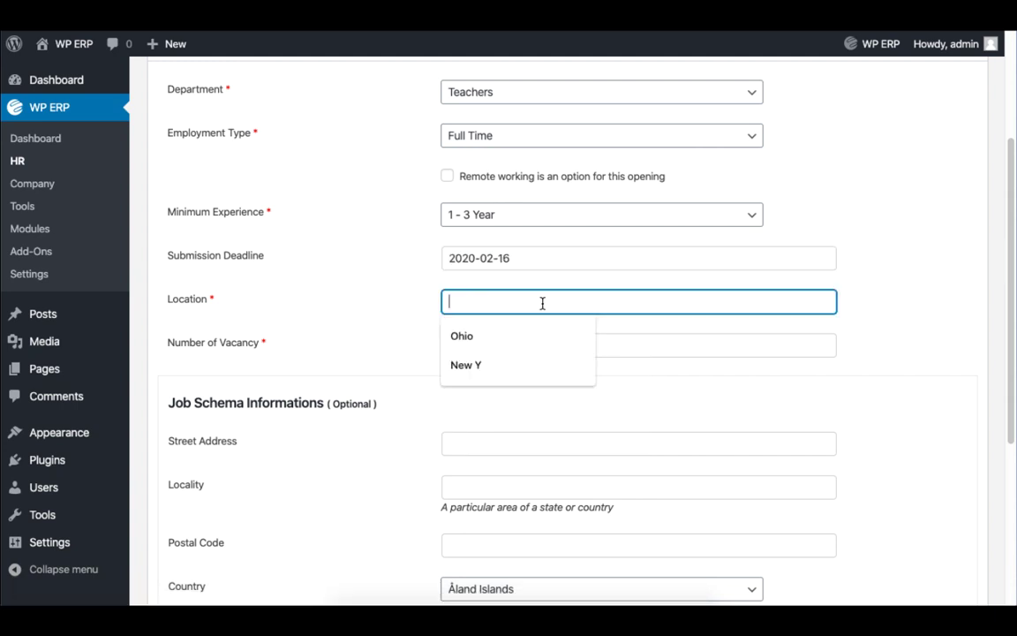
pyautogui.write('Texas')
pyautogui.click(537, 344)
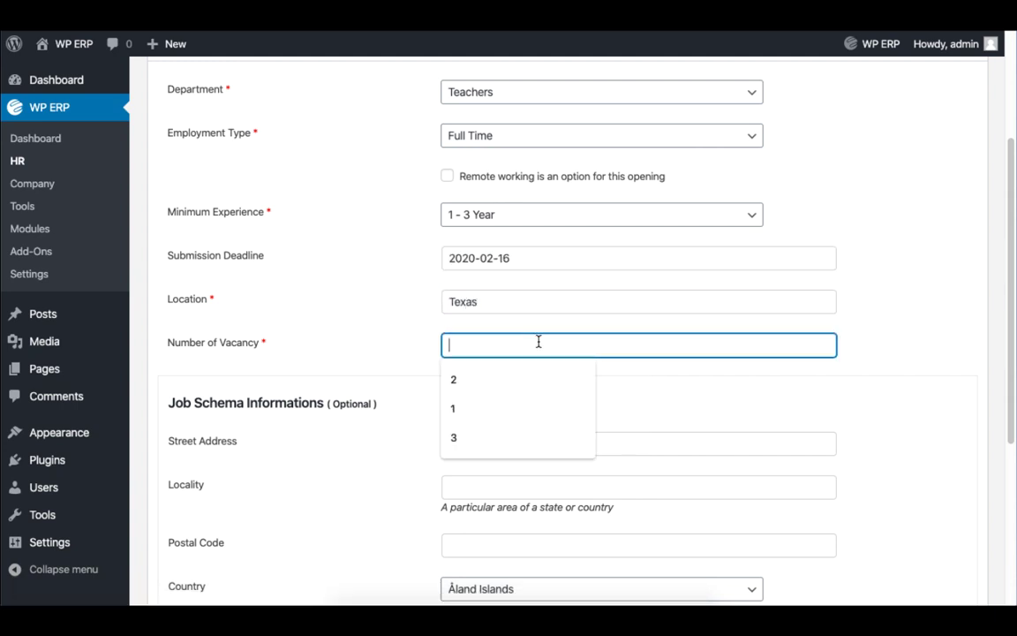
pyautogui.write('4')
pyautogui.scroll(-4, 568, 408)
pyautogui.click(907, 546)
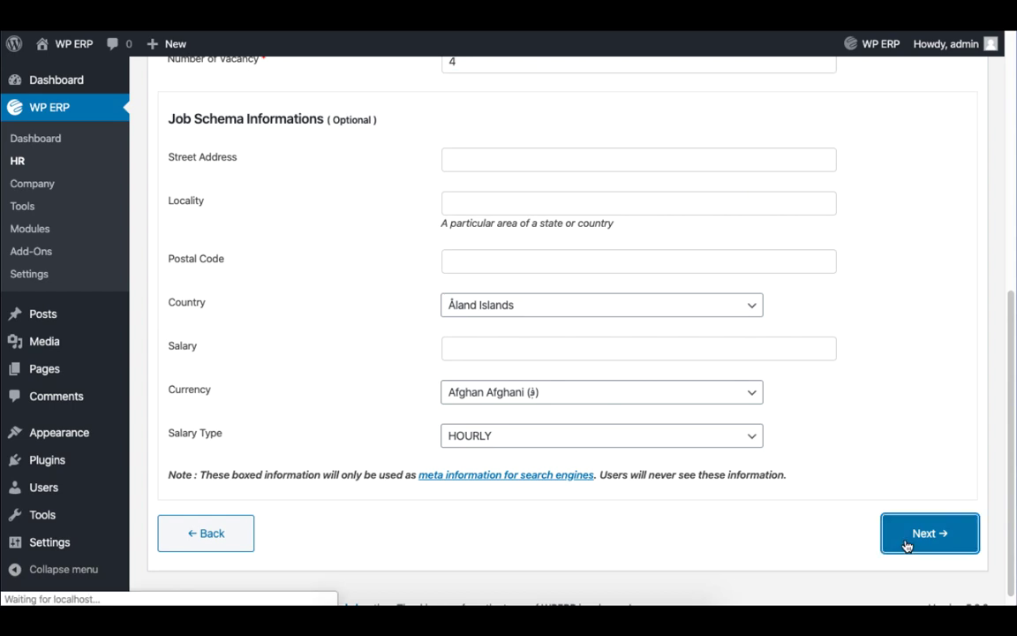
# Add Upload Photo and Mobile to the candidate form as required fields
pyautogui.scroll(-3, 540, 442)
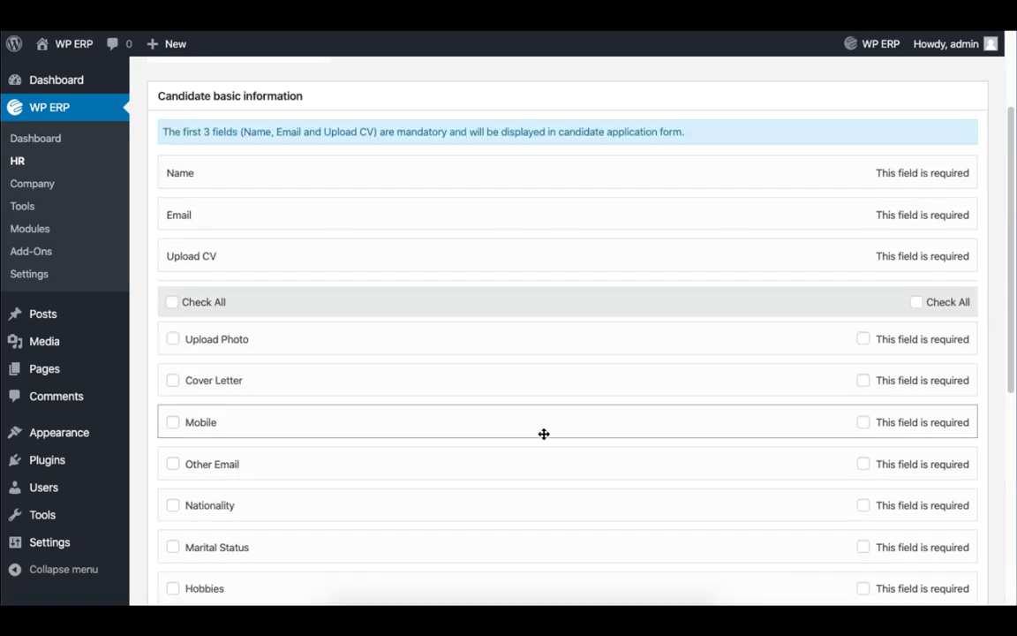
pyautogui.click(172, 339)
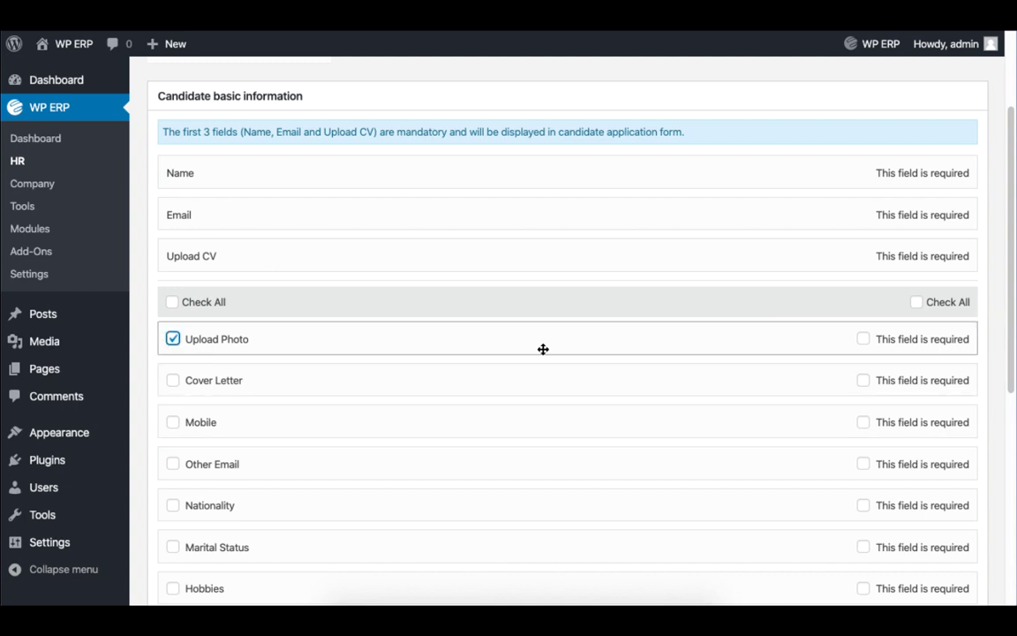
pyautogui.click(863, 340)
pyautogui.click(172, 422)
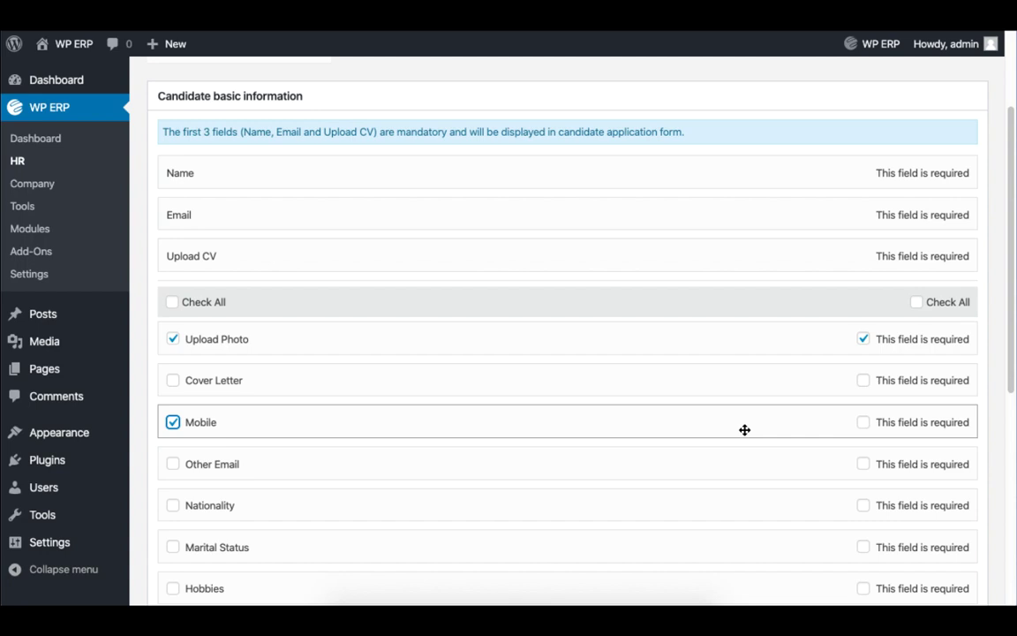
pyautogui.click(864, 423)
pyautogui.scroll(-5, 813, 447)
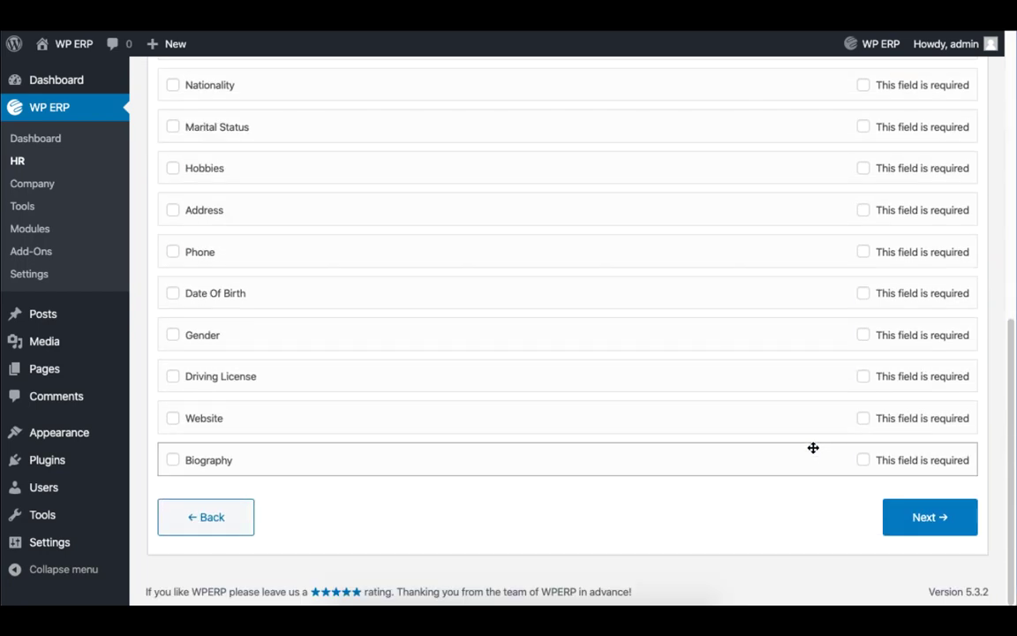
pyautogui.click(909, 529)
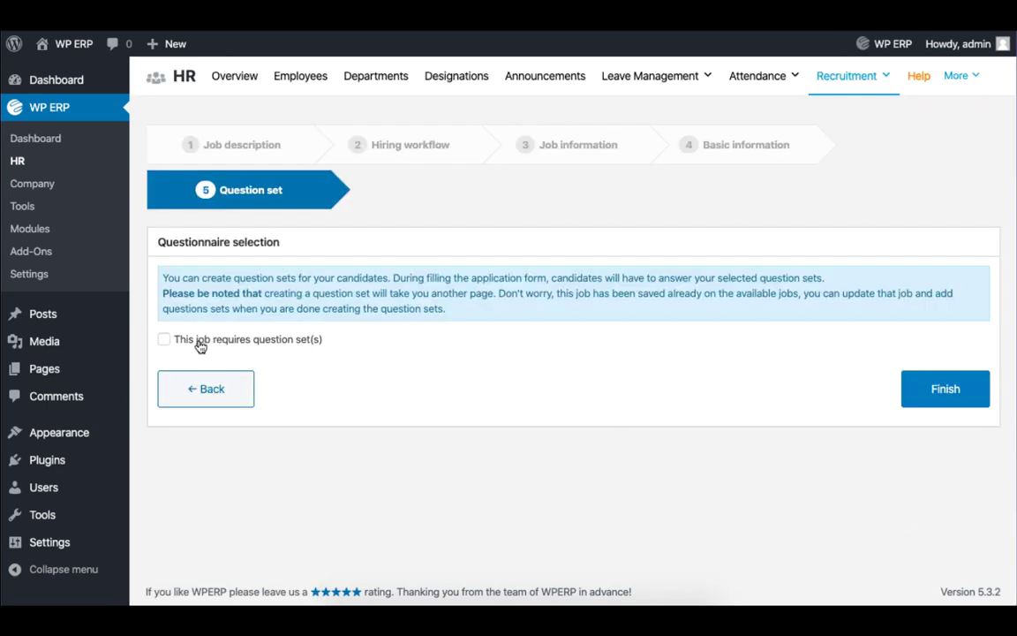
# Require question sets and attach 'Questions for Teachers only' and 'English Questions'
pyautogui.click(227, 345)
pyautogui.click(485, 377)
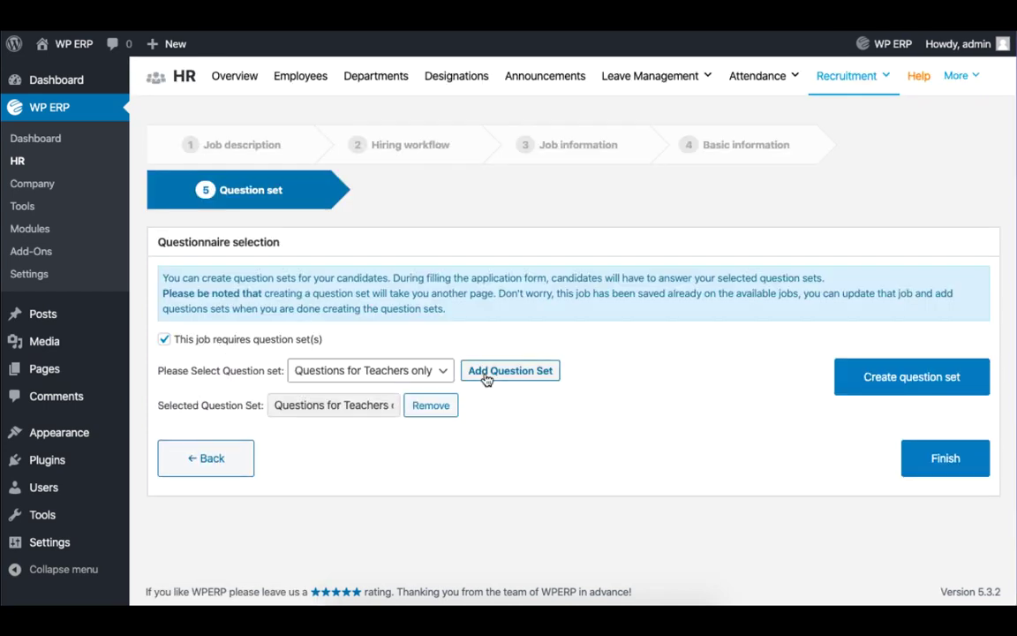
pyautogui.click(446, 374)
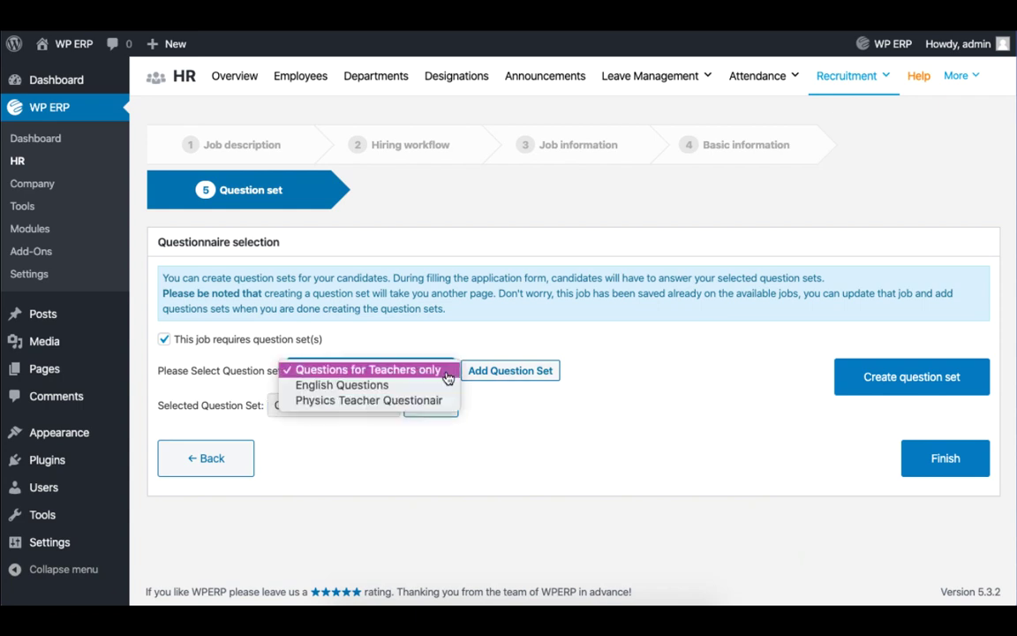
pyautogui.click(353, 385)
pyautogui.click(497, 376)
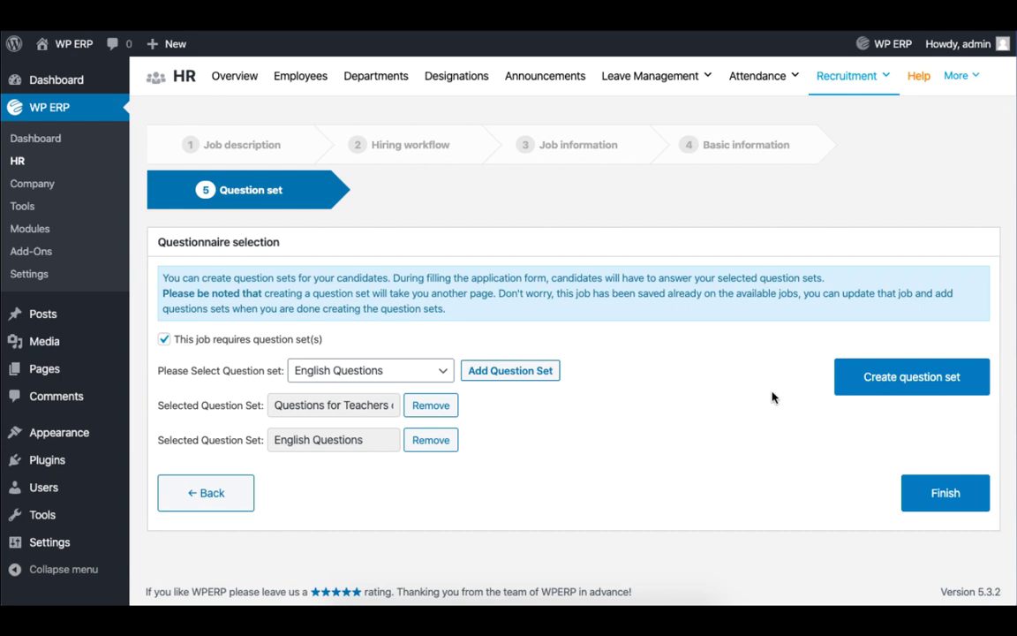
pyautogui.click(875, 379)
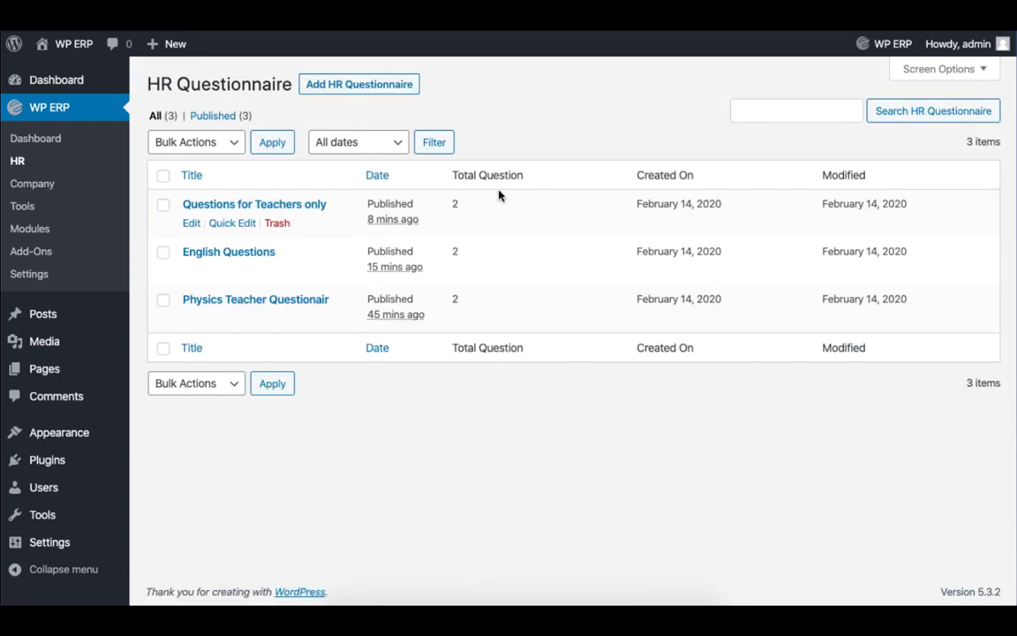
# Create 'Questions for Bio Teachers' asking 'Please describe experience within 100 words', saved and published
pyautogui.click(350, 88)
pyautogui.write('Questions for Bio Teachers')
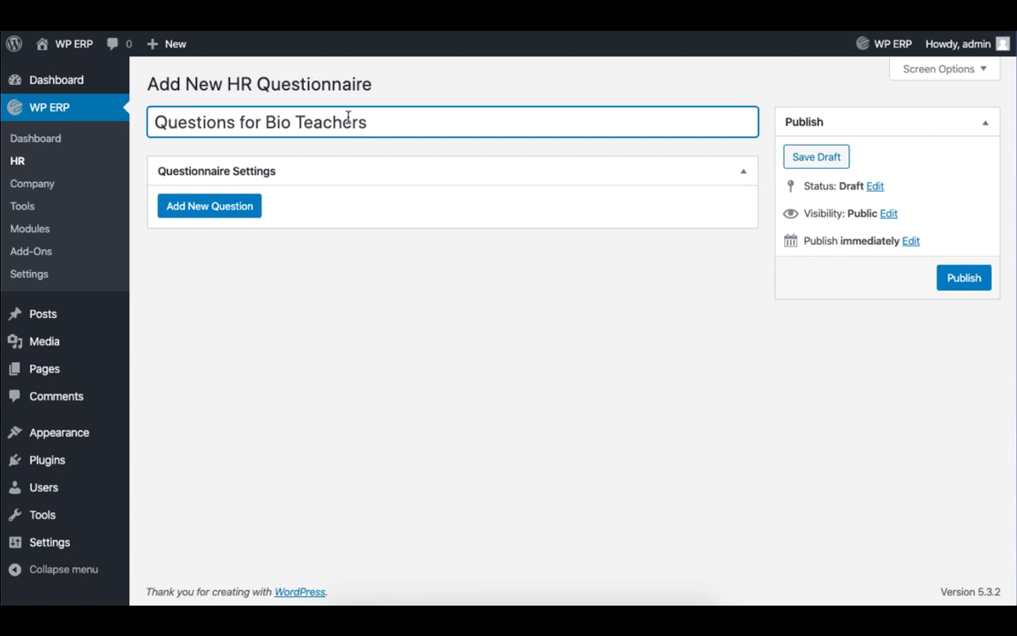
pyautogui.click(191, 210)
pyautogui.click(297, 274)
pyautogui.write('Please describe experience within 100 woo')
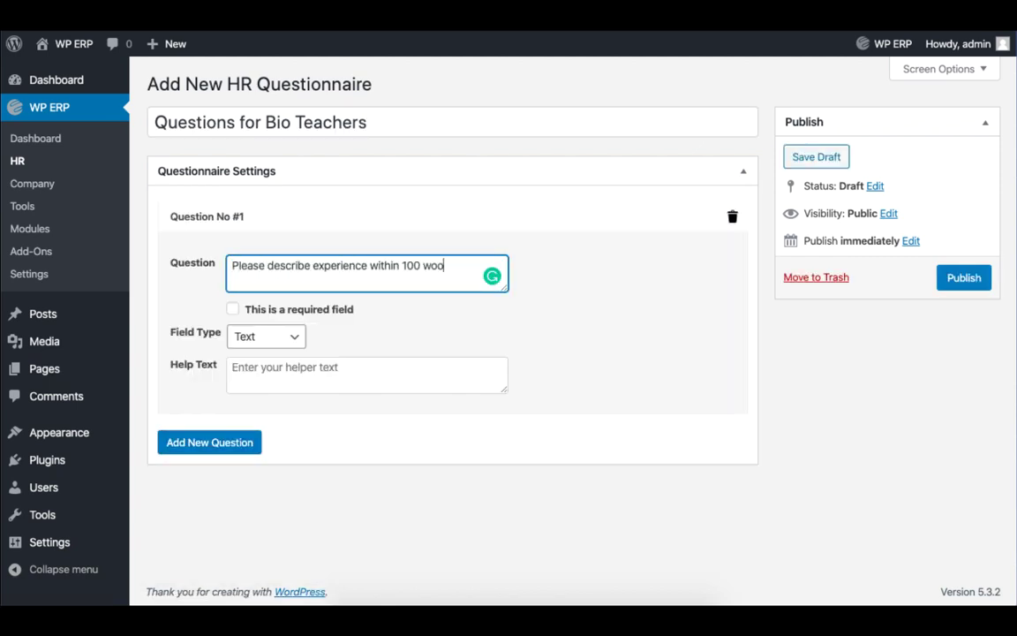
pyautogui.click(228, 446)
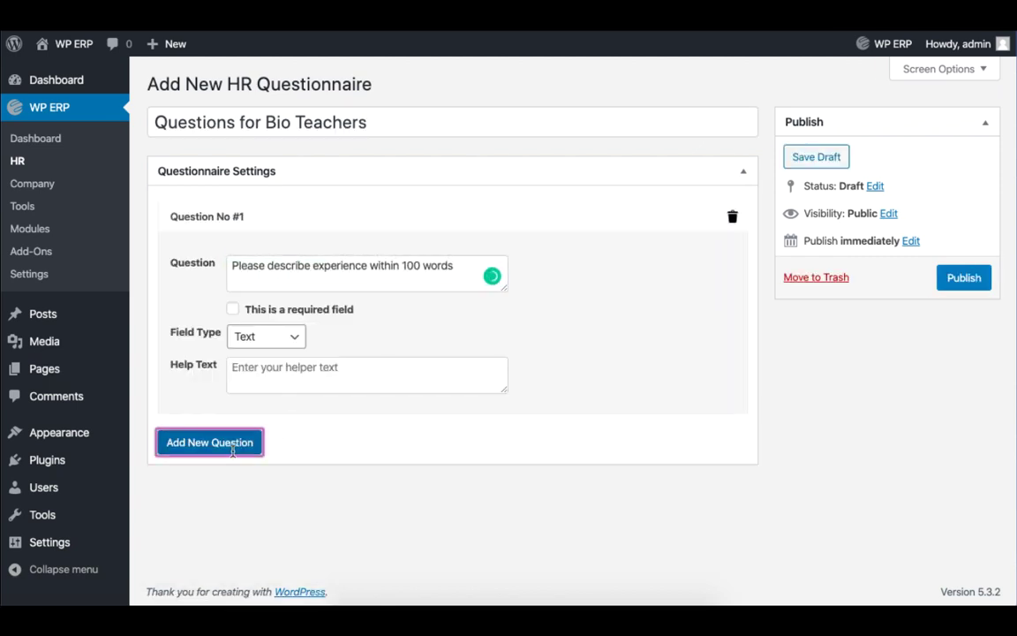
pyautogui.click(796, 158)
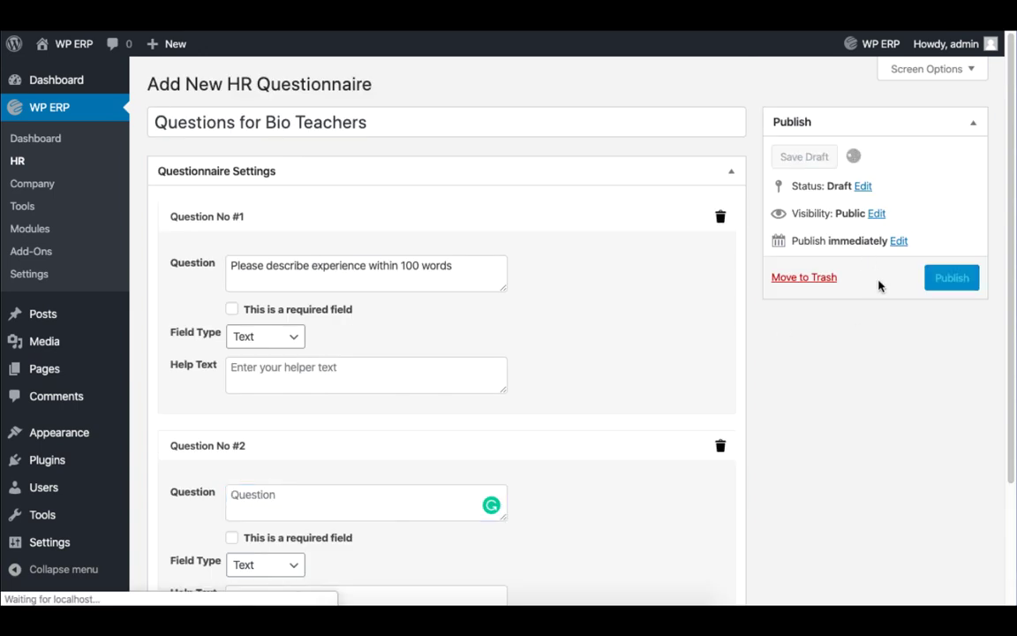
pyautogui.click(944, 329)
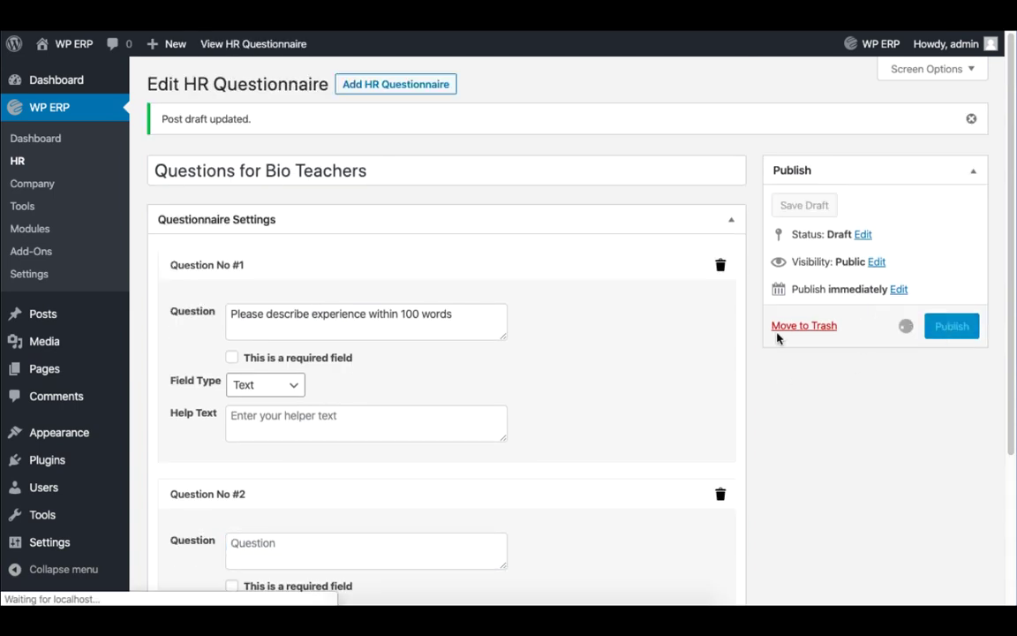
# Create the 'Teaching Time' shift from 9:00 AM to 4:00 PM with Thursday as holiday
pyautogui.click(17, 161)
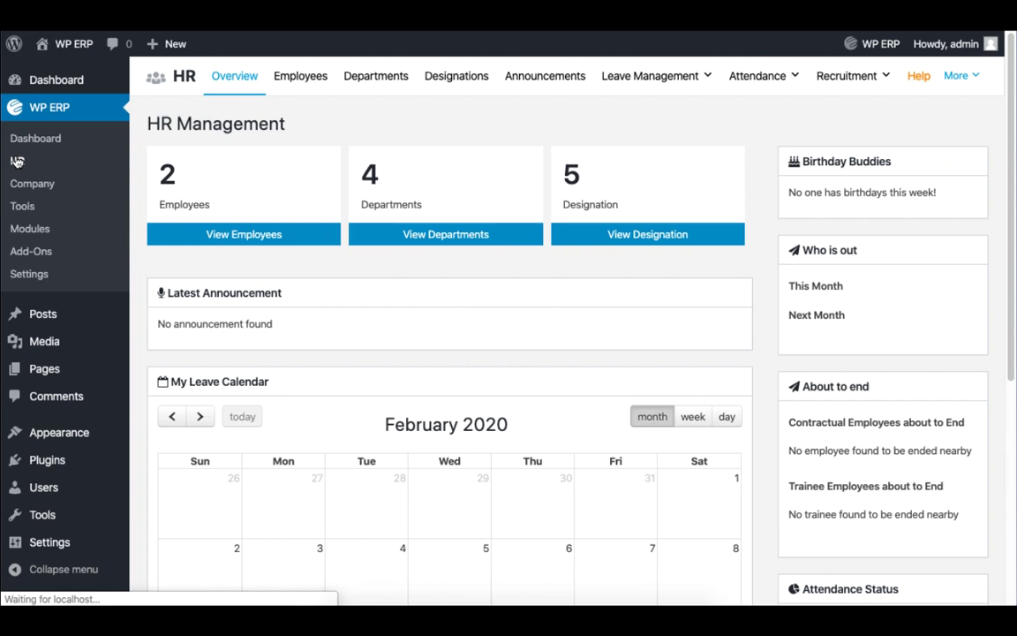
pyautogui.moveTo(845, 77)
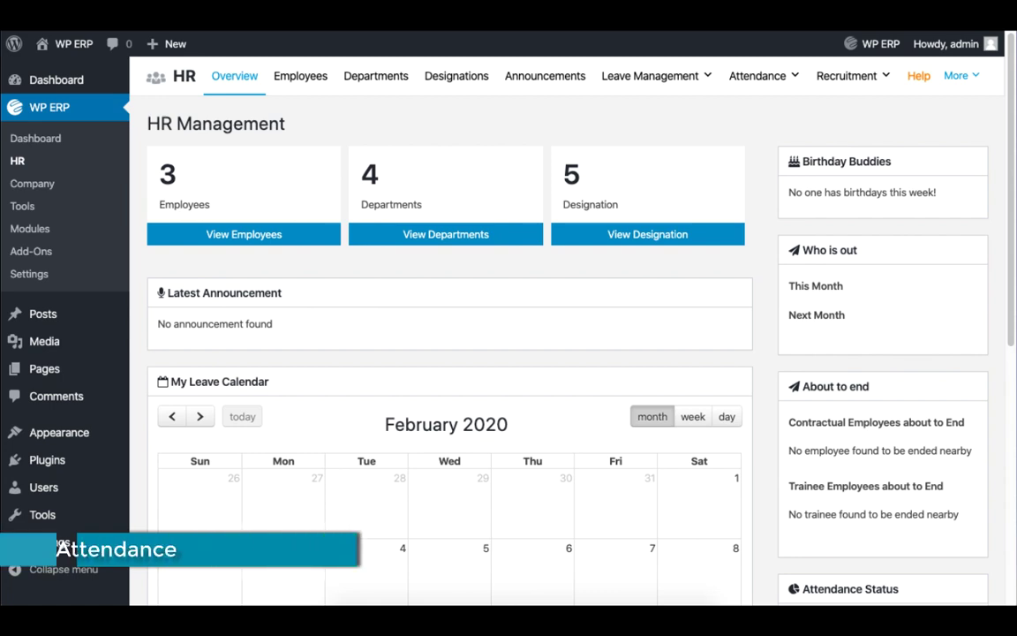
pyautogui.moveTo(763, 80)
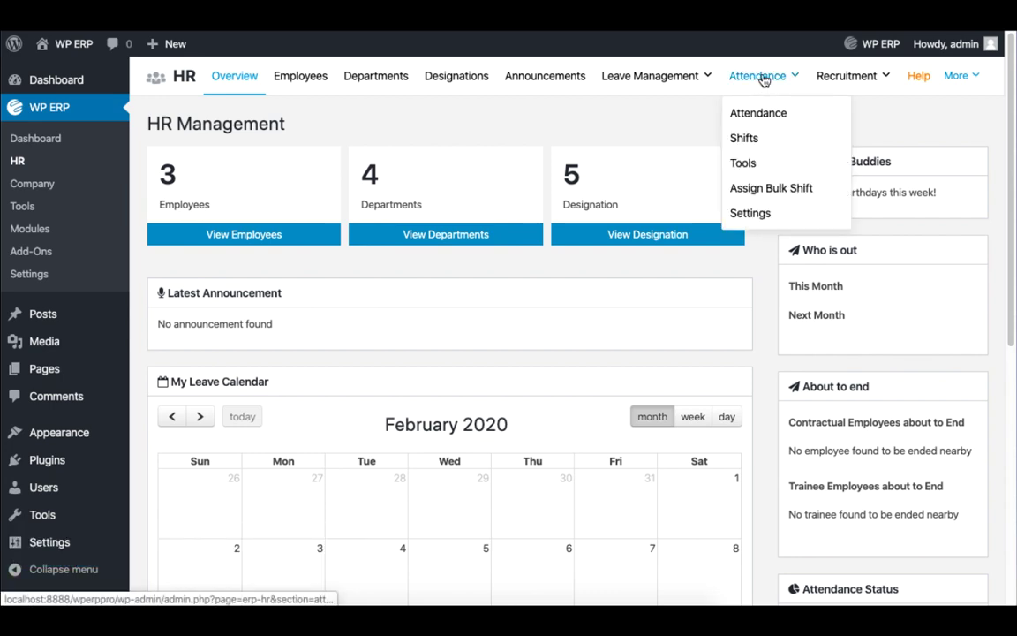
pyautogui.click(747, 140)
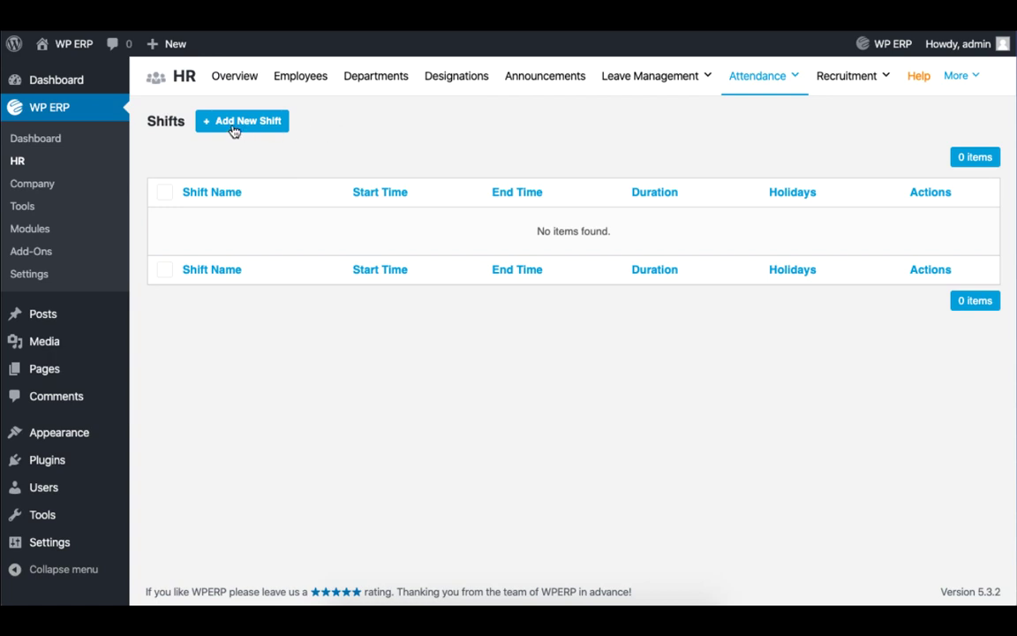
pyautogui.click(237, 124)
pyautogui.write('Teaching Time')
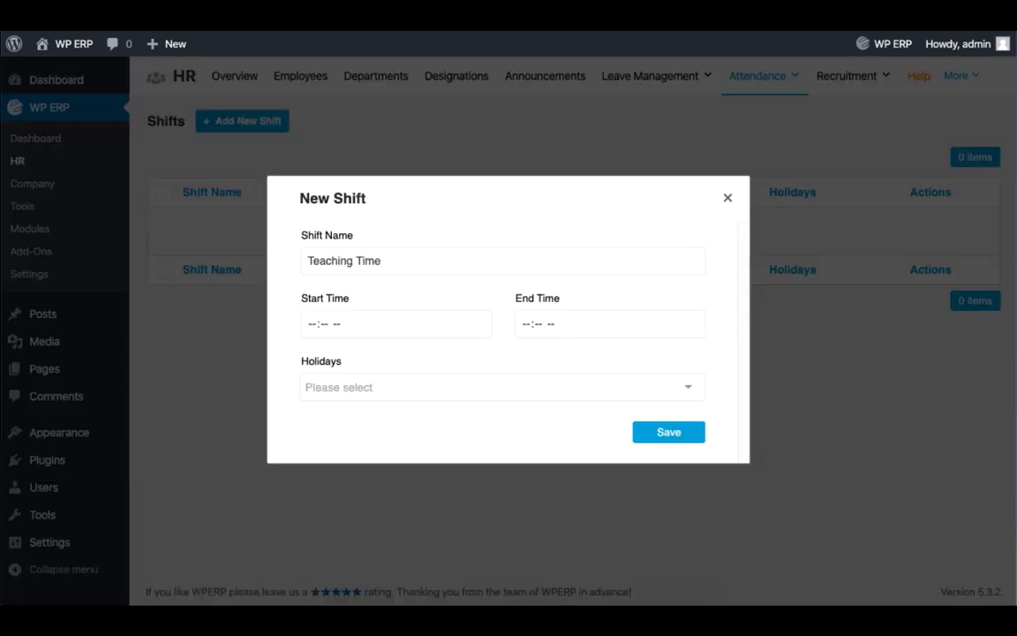
pyautogui.click(307, 325)
pyautogui.write('0900a')
pyautogui.press('Tab')
pyautogui.write('0400p')
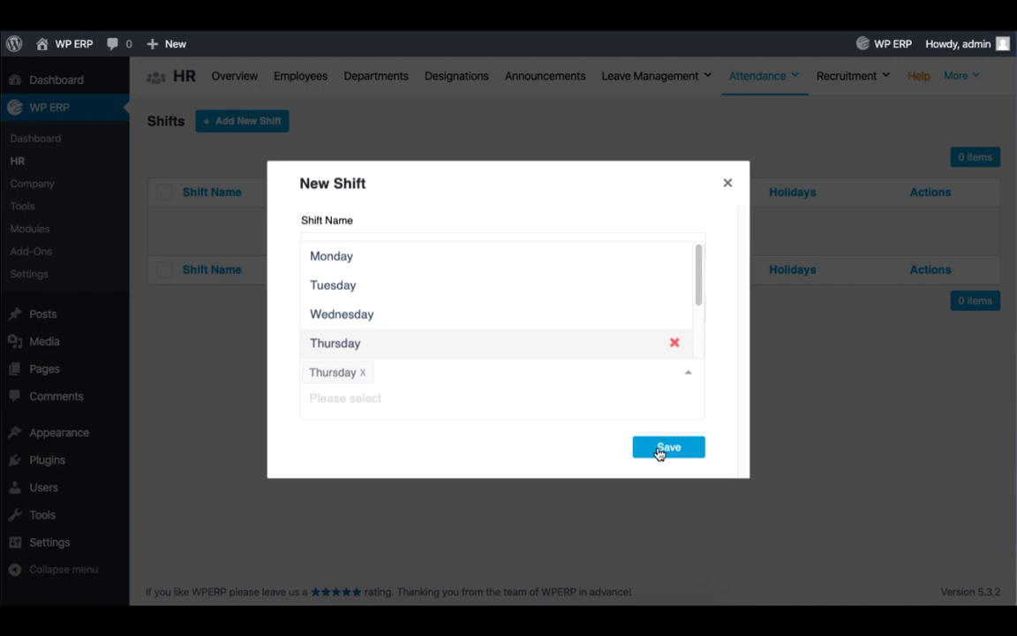
pyautogui.click(656, 451)
pyautogui.click(666, 433)
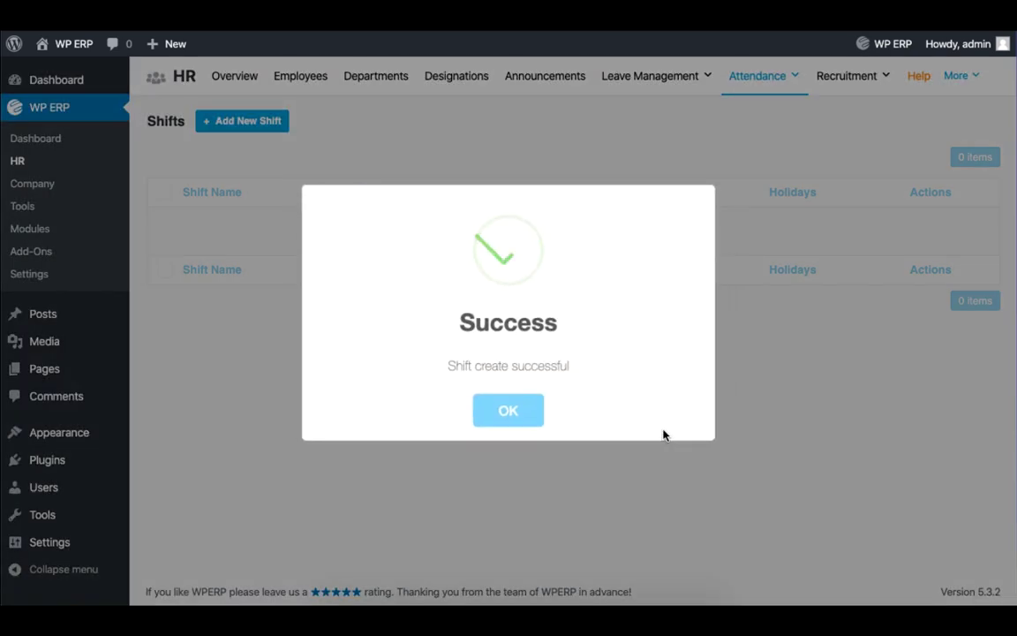
# Generate the shift through 20/02/2020 for the three selected teachers and confirm
pyautogui.click(930, 233)
pyautogui.click(902, 255)
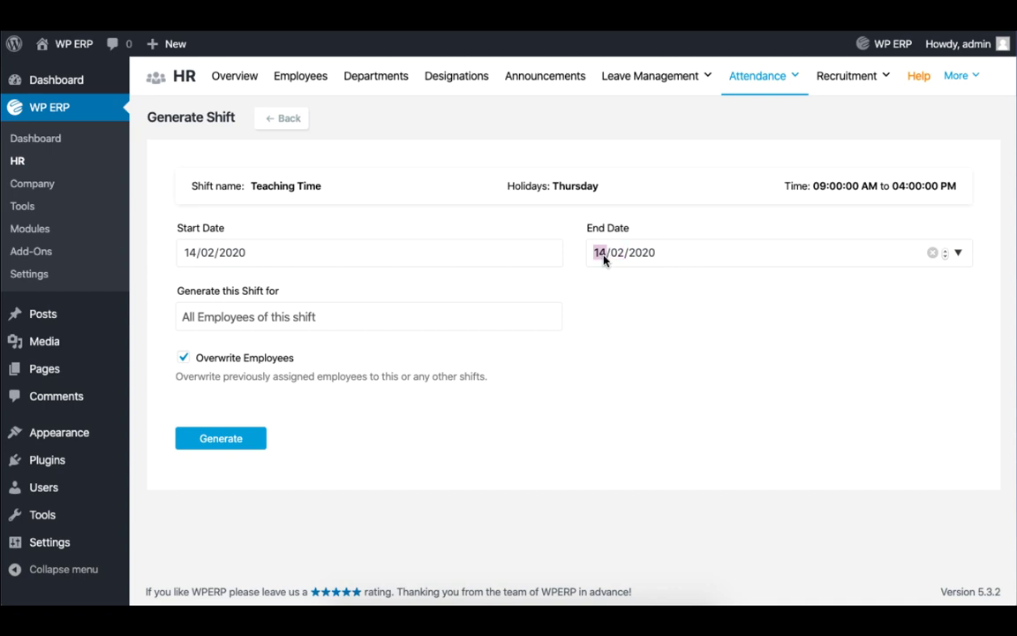
pyautogui.write('20')
pyautogui.click(188, 316)
pyautogui.click(203, 381)
pyautogui.click(658, 319)
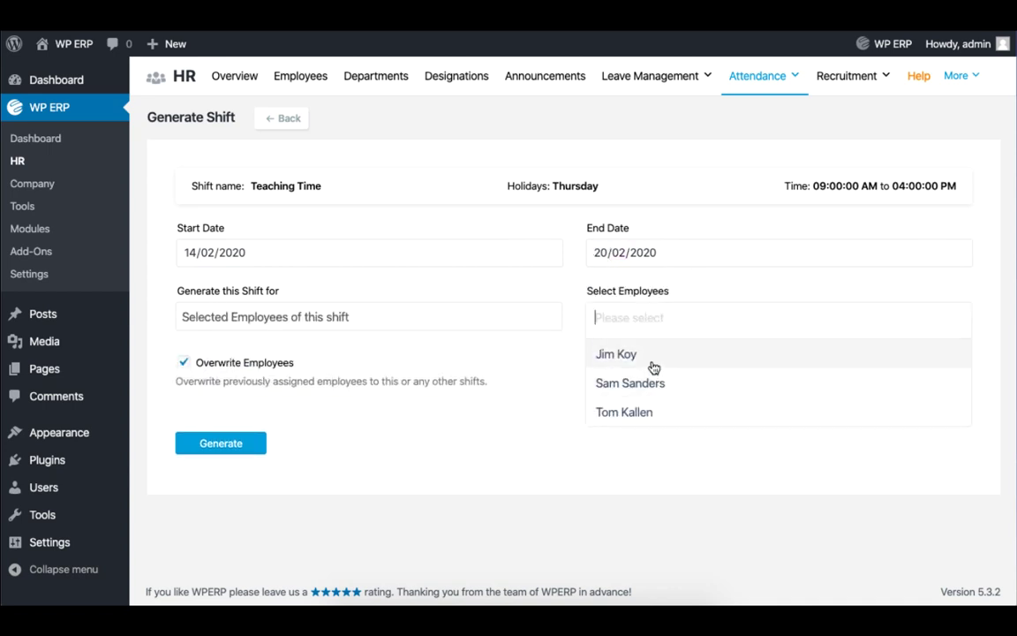
pyautogui.click(653, 362)
pyautogui.click(649, 407)
pyautogui.click(643, 435)
pyautogui.click(186, 475)
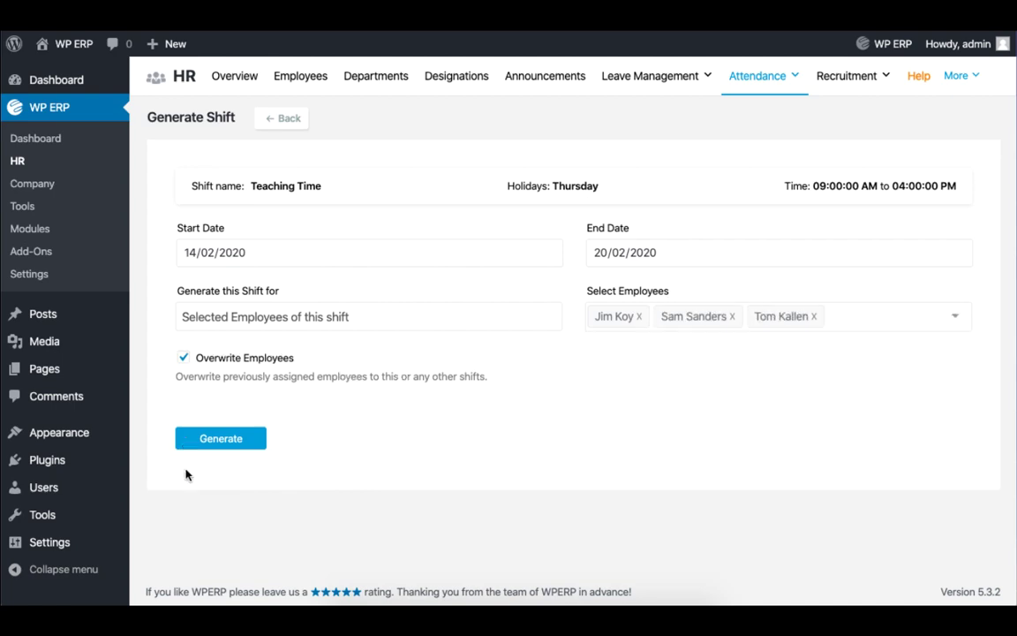
pyautogui.click(210, 436)
pyautogui.click(530, 417)
pyautogui.click(523, 411)
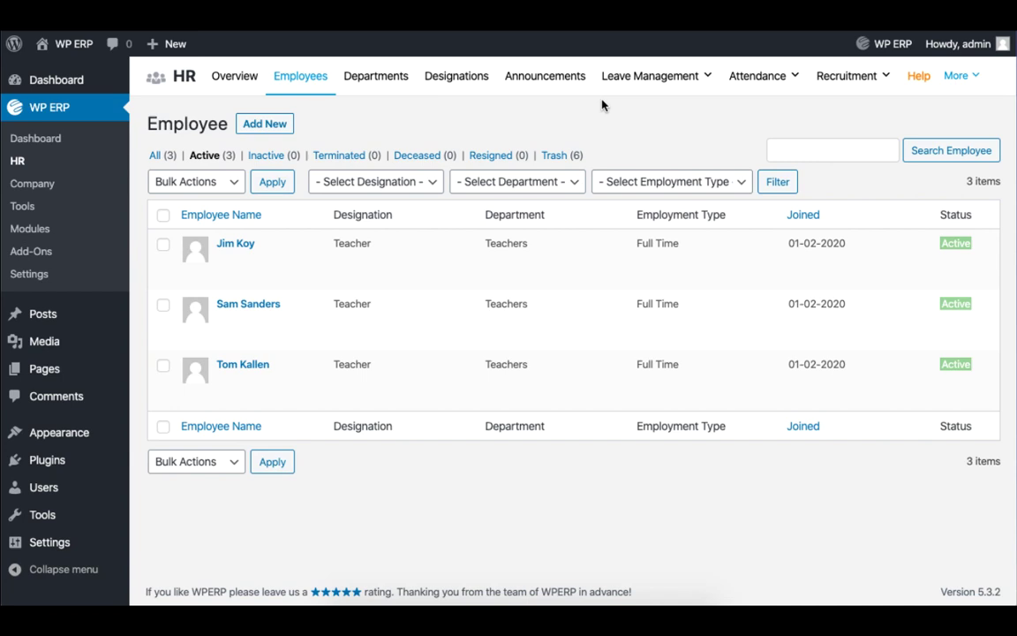
# Switch to the first teacher's account and check them in through Attendance Self Service
pyautogui.moveTo(300, 282)
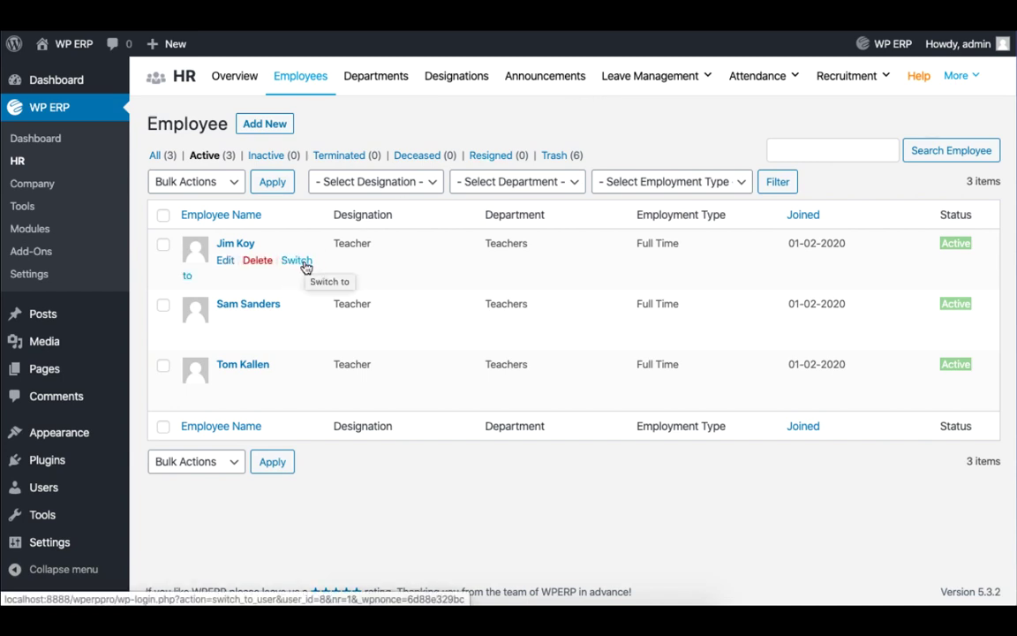
pyautogui.click(305, 265)
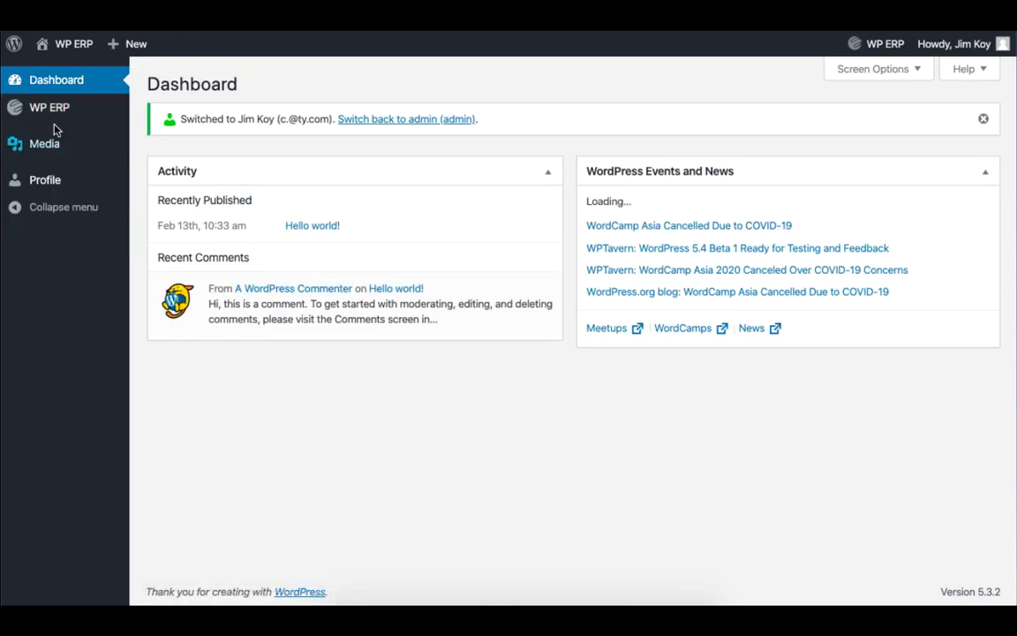
pyautogui.moveTo(51, 112)
pyautogui.click(166, 118)
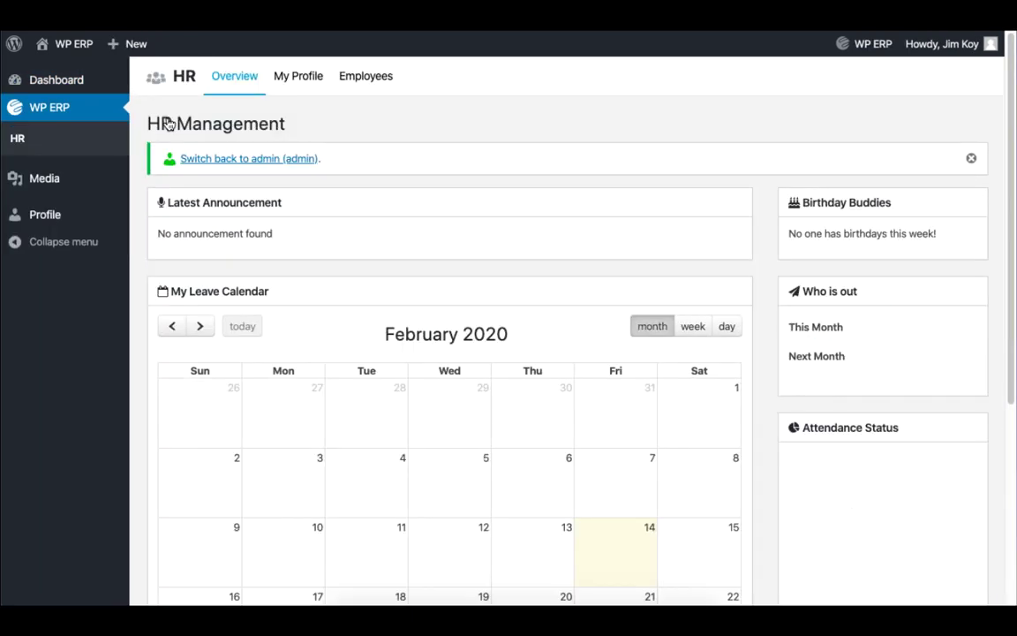
pyautogui.scroll(-5, 449, 315)
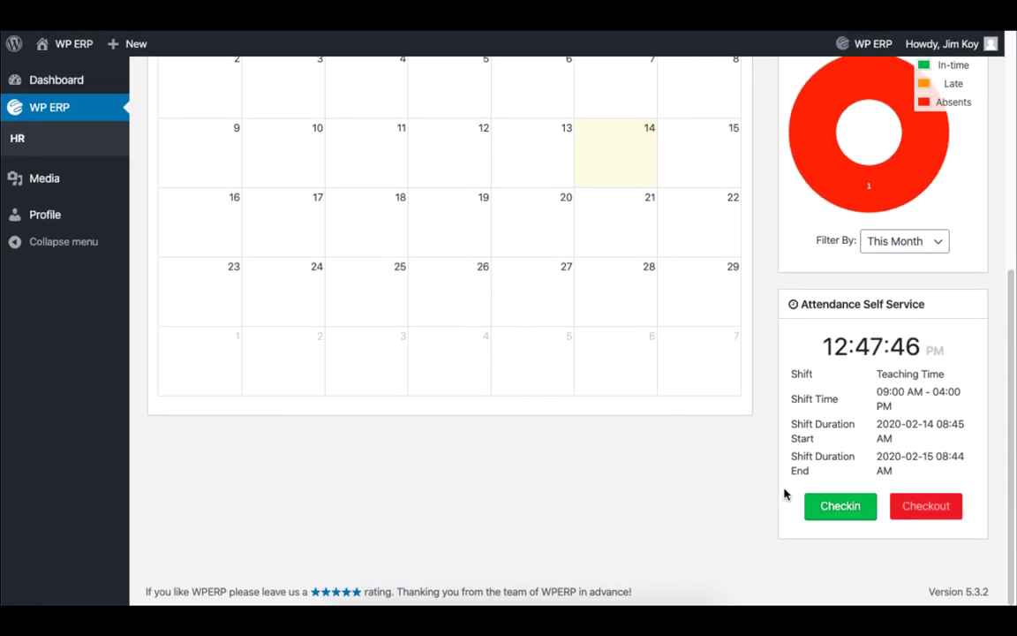
pyautogui.click(840, 515)
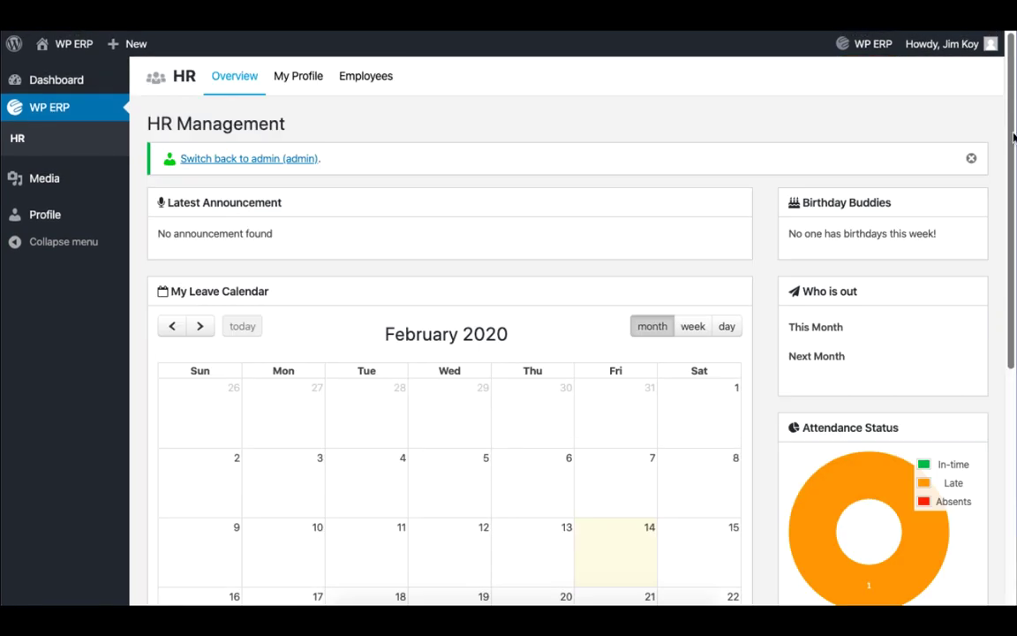
# Switch back to the admin account and open the attendance records page
pyautogui.click(266, 160)
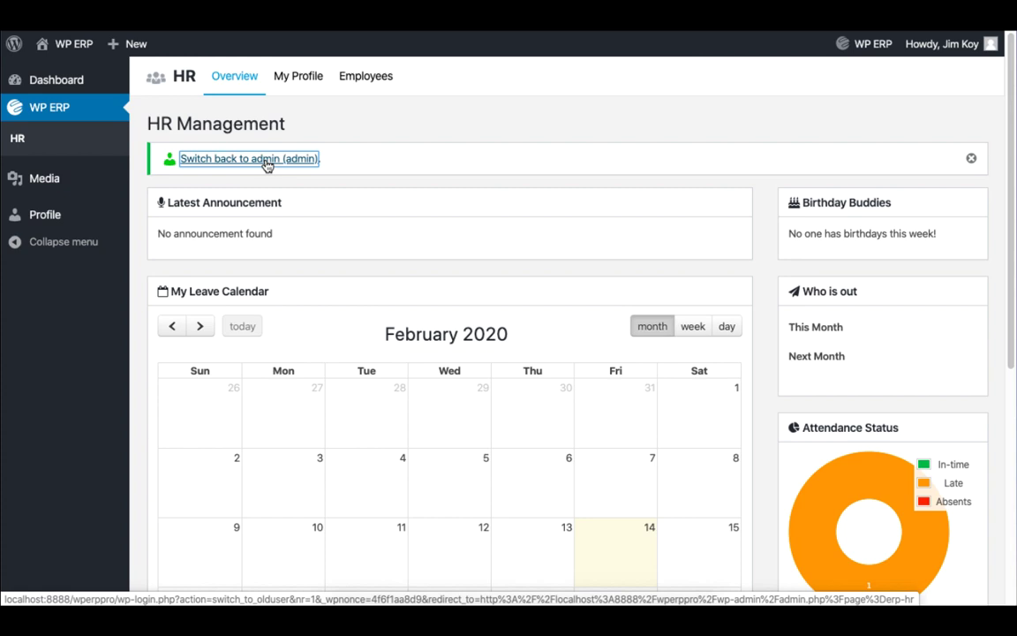
pyautogui.moveTo(757, 78)
pyautogui.click(752, 113)
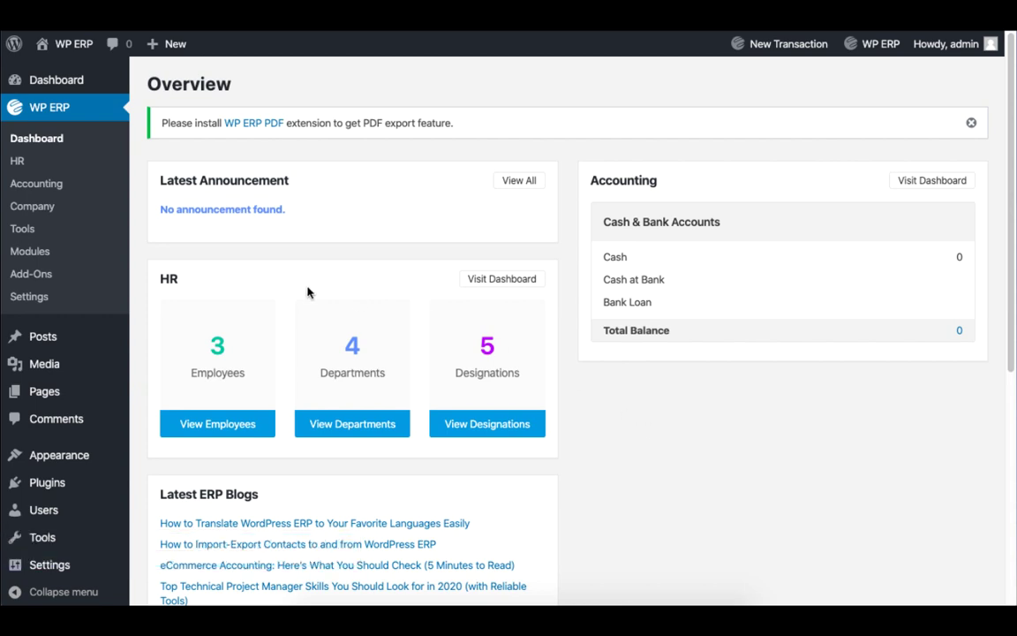
# Save the ERP modules settings, then open the Payroll Overview dashboard under HR
pyautogui.click(32, 252)
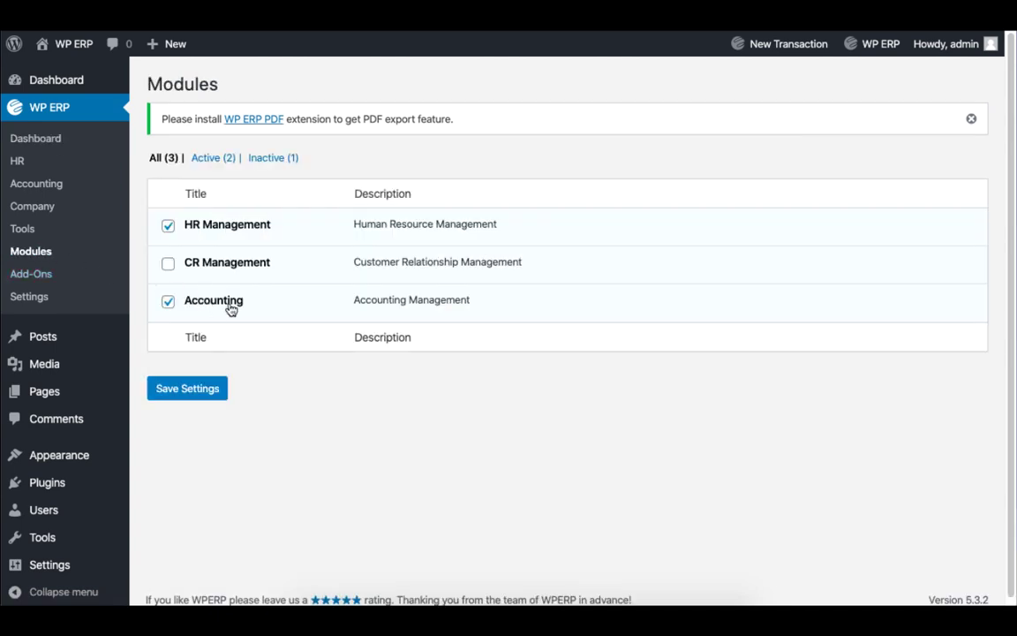
pyautogui.click(202, 391)
pyautogui.click(17, 162)
pyautogui.moveTo(447, 83)
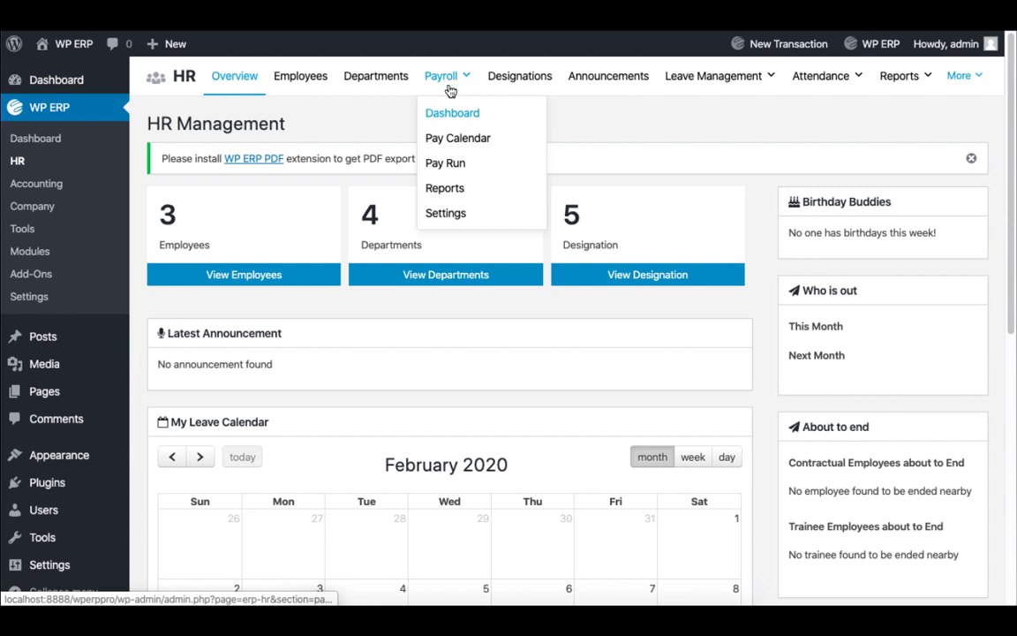
pyautogui.click(458, 121)
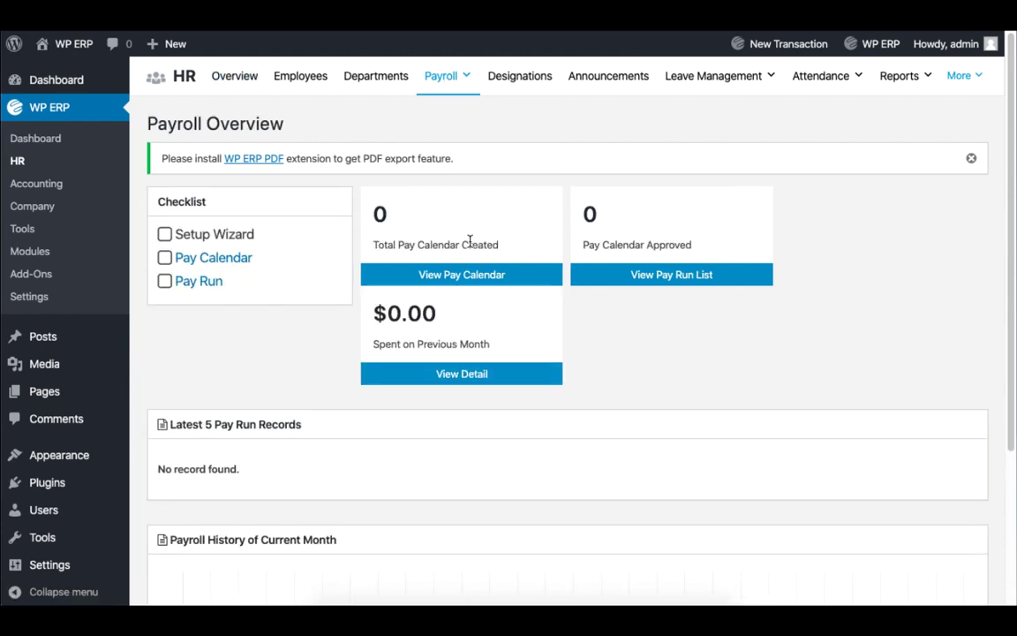
# Set the payroll payment method to Cheque and save the settings
pyautogui.moveTo(446, 76)
pyautogui.click(469, 215)
pyautogui.click(370, 234)
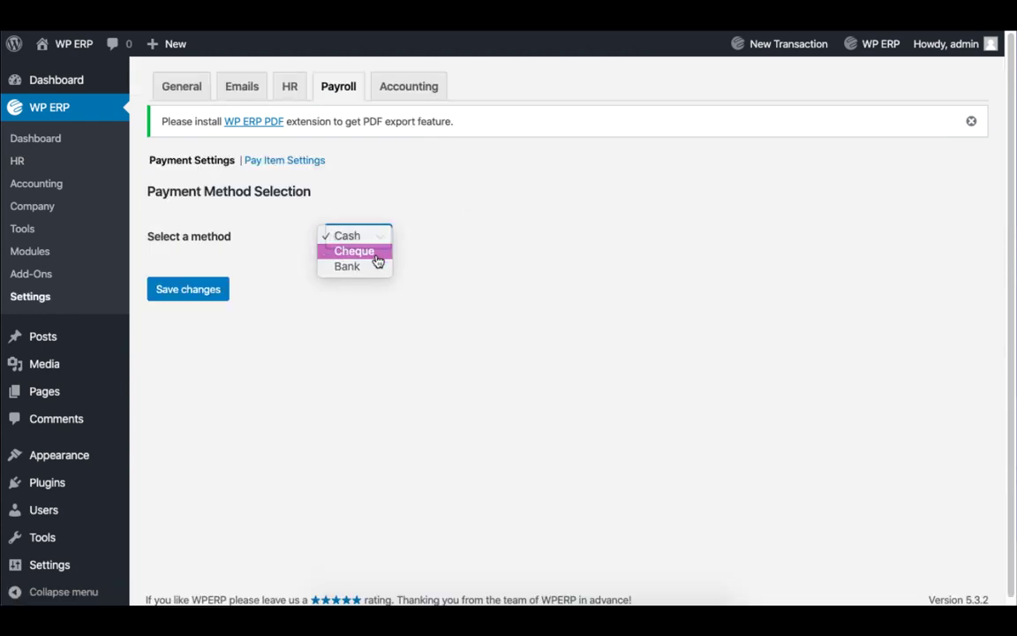
pyautogui.click(378, 261)
pyautogui.click(209, 339)
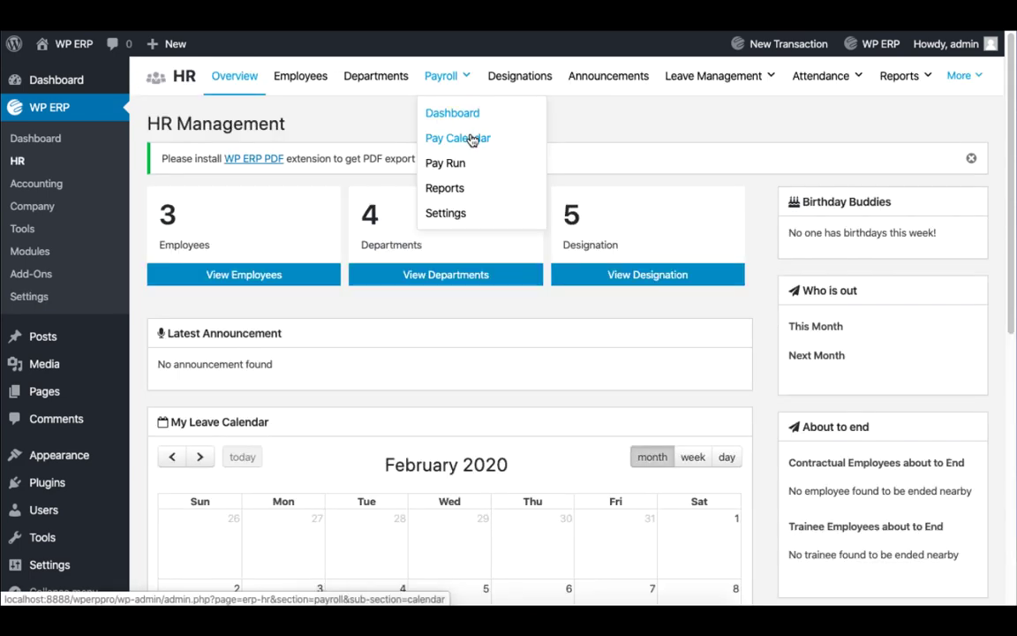
# Start a new pay calendar set to Monthly, paid on the last working day
pyautogui.click(472, 139)
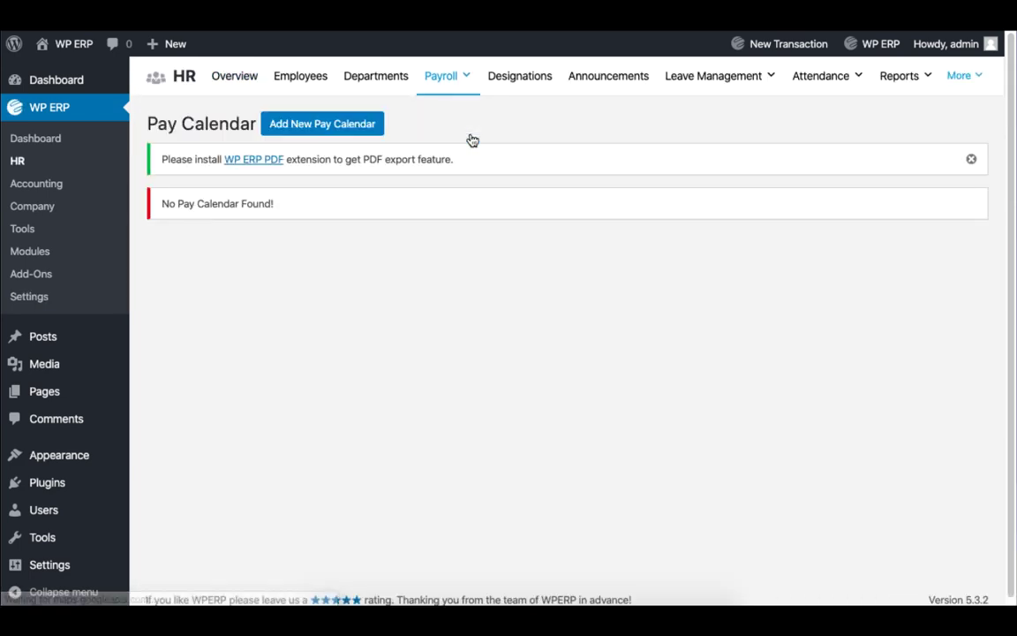
pyautogui.click(341, 136)
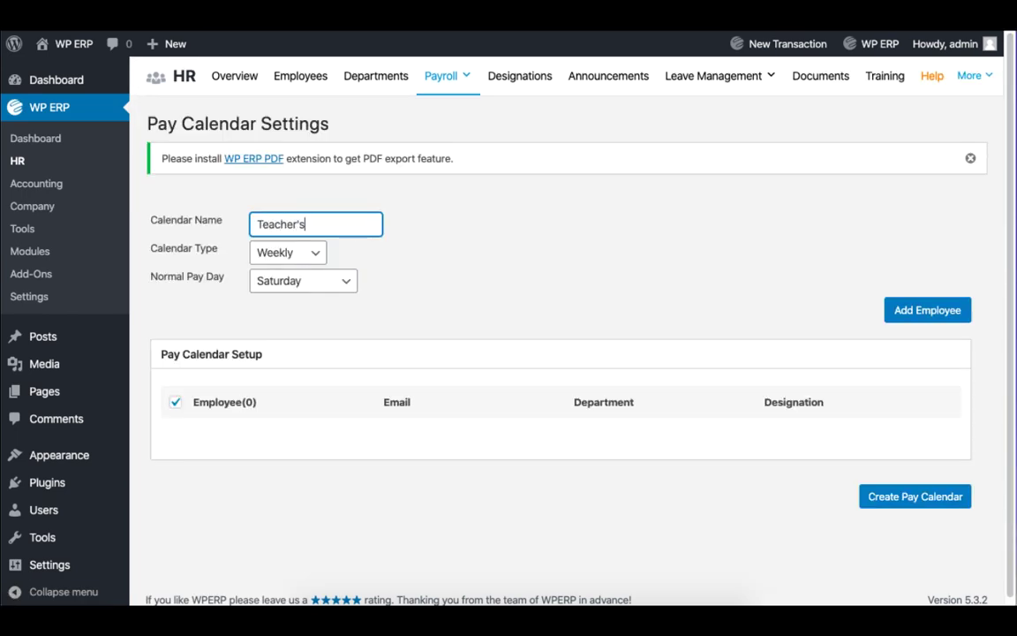
pyautogui.click(288, 253)
pyautogui.click(292, 268)
pyautogui.click(327, 282)
pyautogui.click(335, 279)
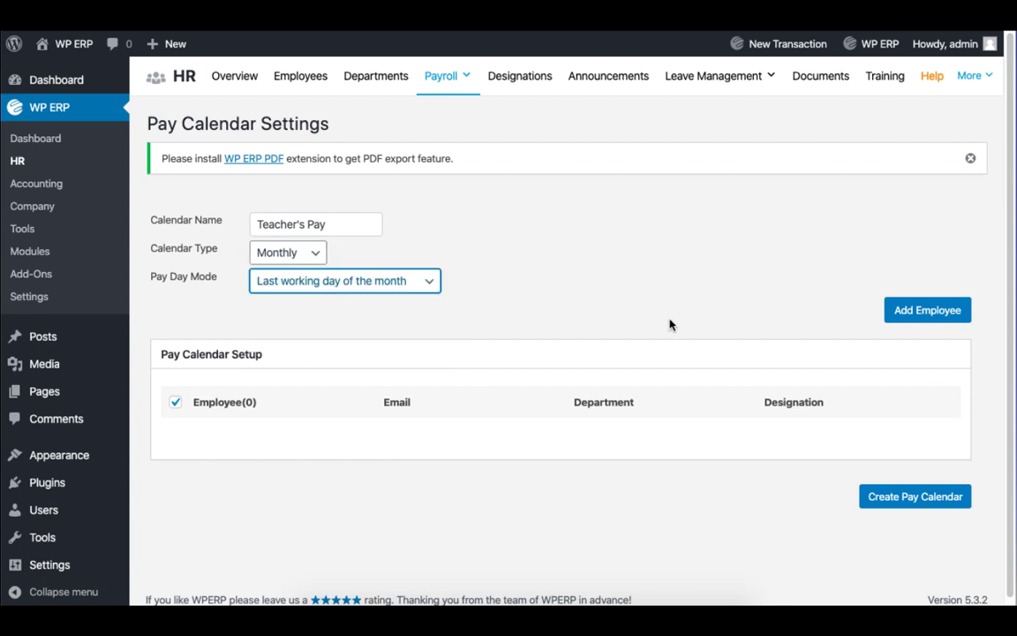
# Add the Teachers department's Teacher-designation employees and create the Teacher's Pay calendar
pyautogui.click(900, 311)
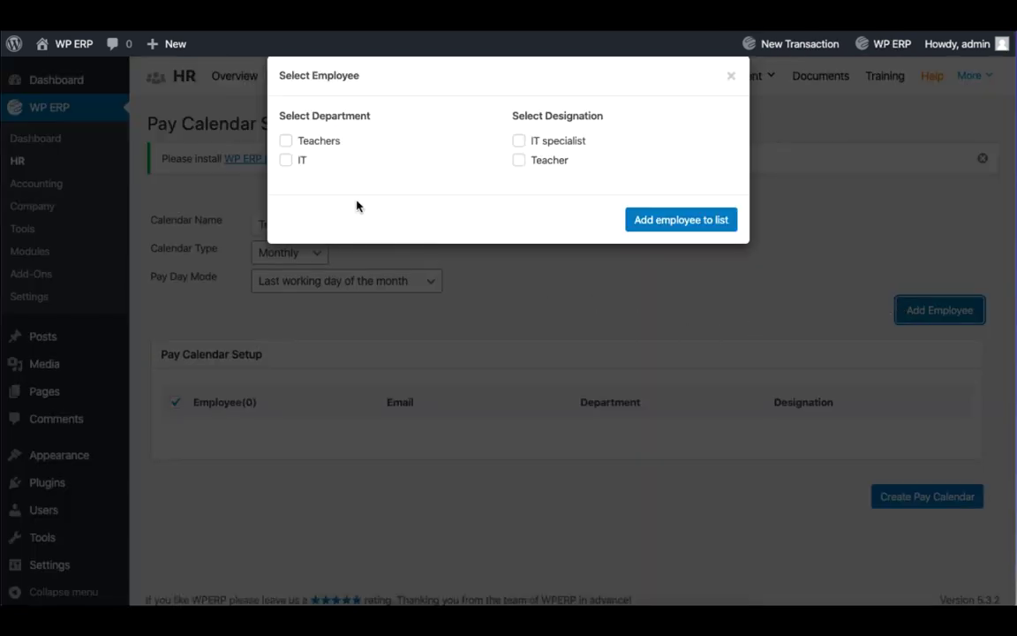
pyautogui.click(328, 148)
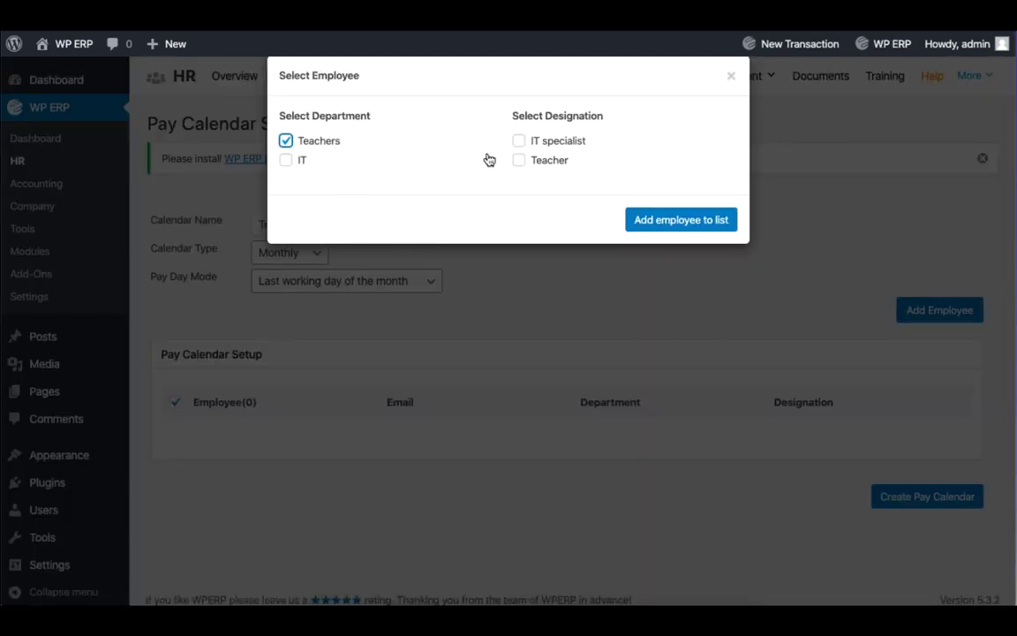
pyautogui.click(519, 162)
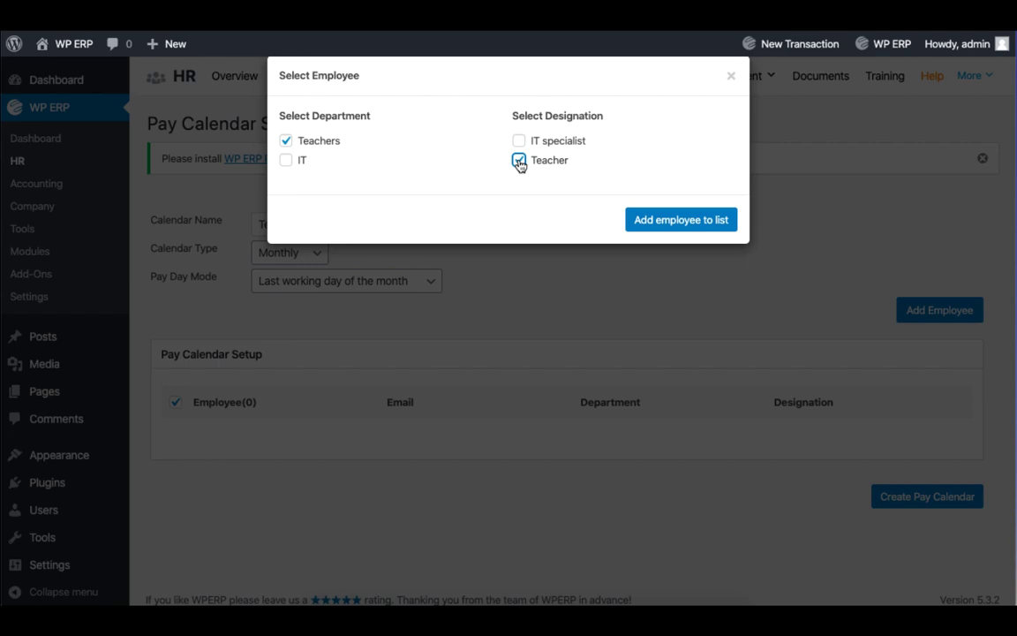
pyautogui.click(667, 221)
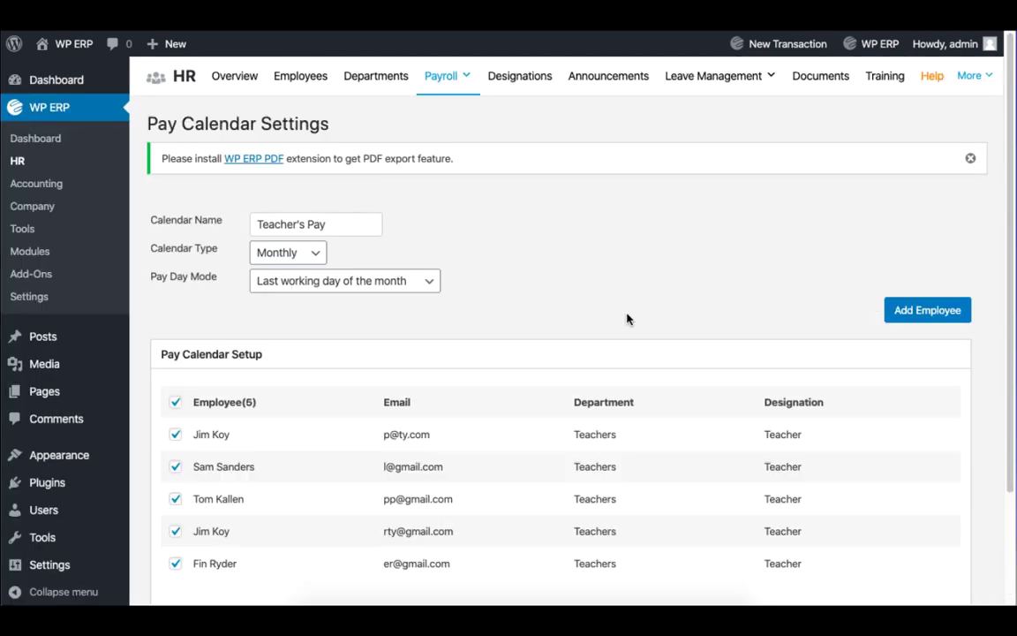
pyautogui.scroll(-1, 627, 318)
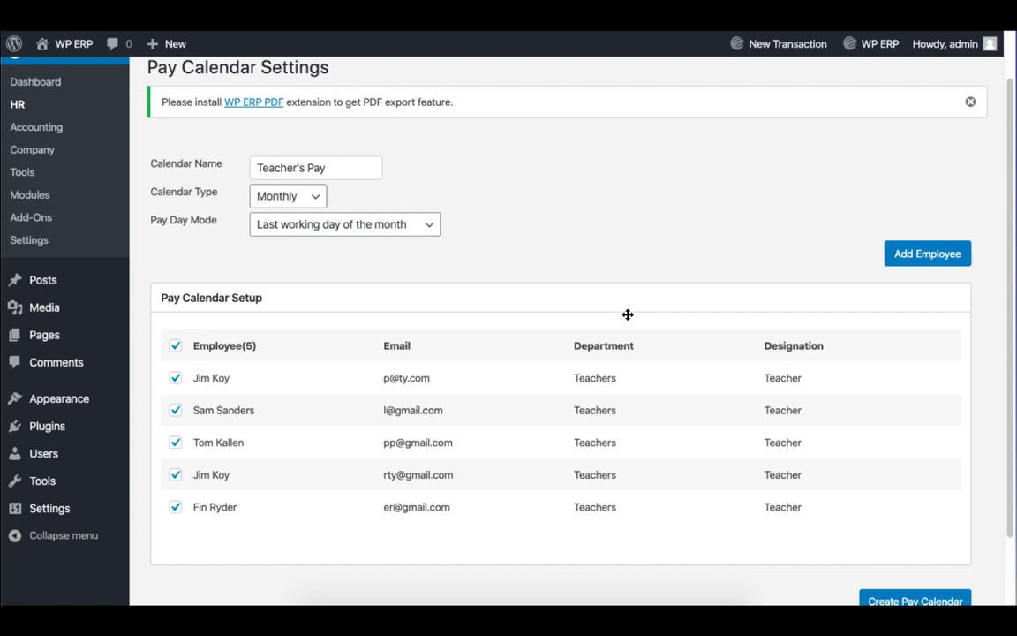
pyautogui.scroll(-1, 627, 315)
pyautogui.click(870, 567)
pyautogui.click(650, 79)
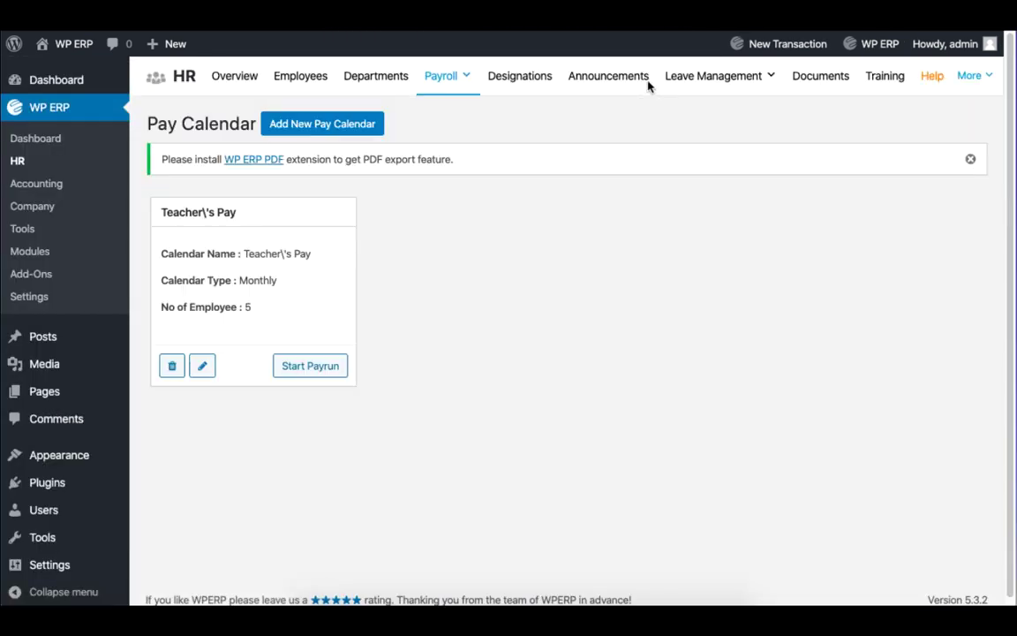
# Start a Teacher's Pay run for 2020-02-01 to 2020-02-28, paid on 2020-02-29
pyautogui.click(328, 373)
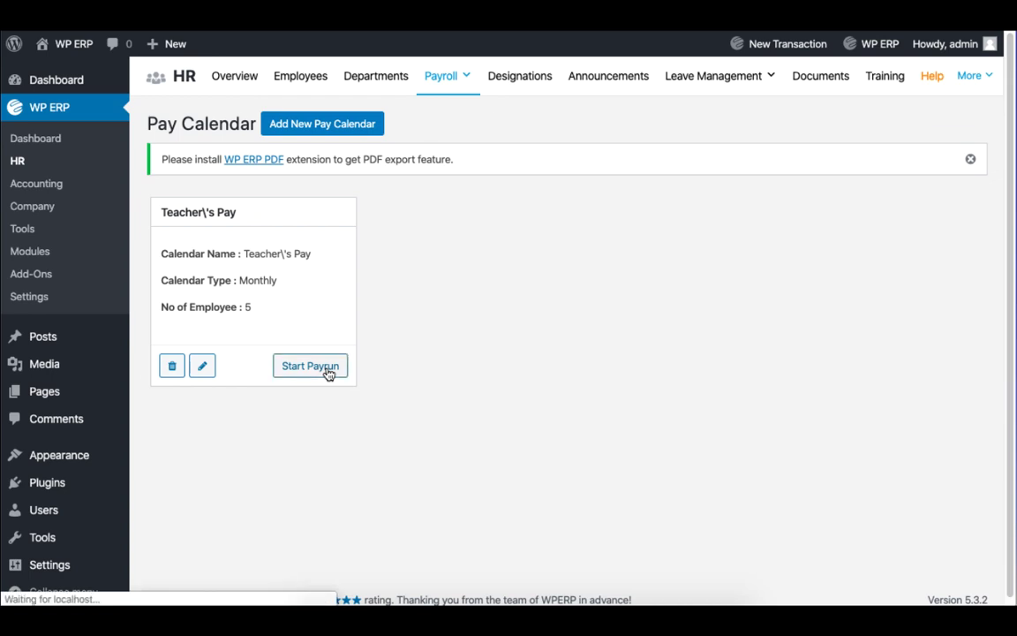
pyautogui.click(323, 316)
pyautogui.click(386, 396)
pyautogui.click(490, 305)
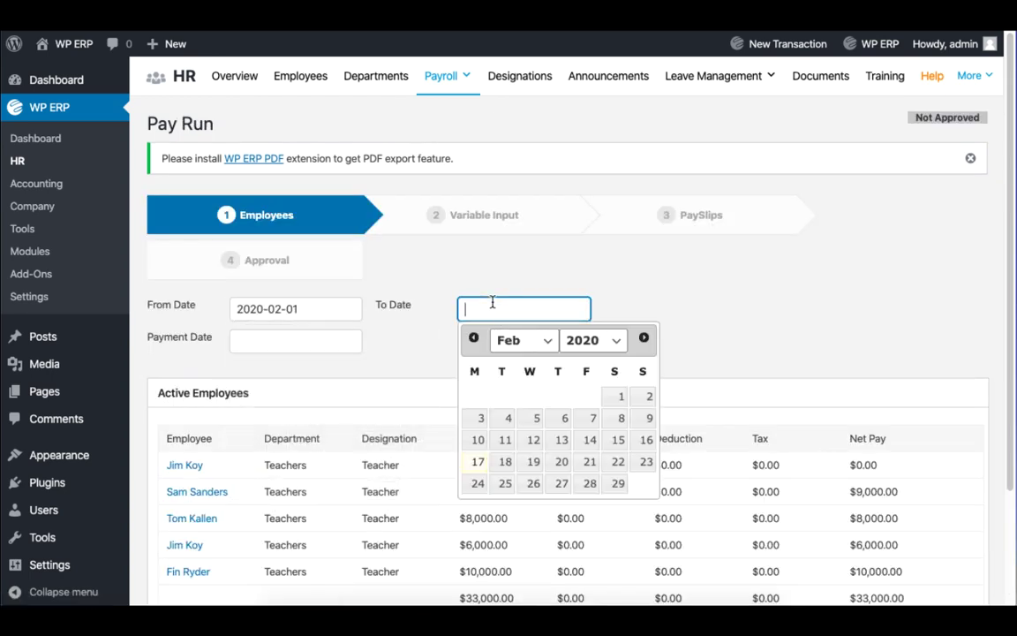
pyautogui.click(589, 483)
pyautogui.click(284, 342)
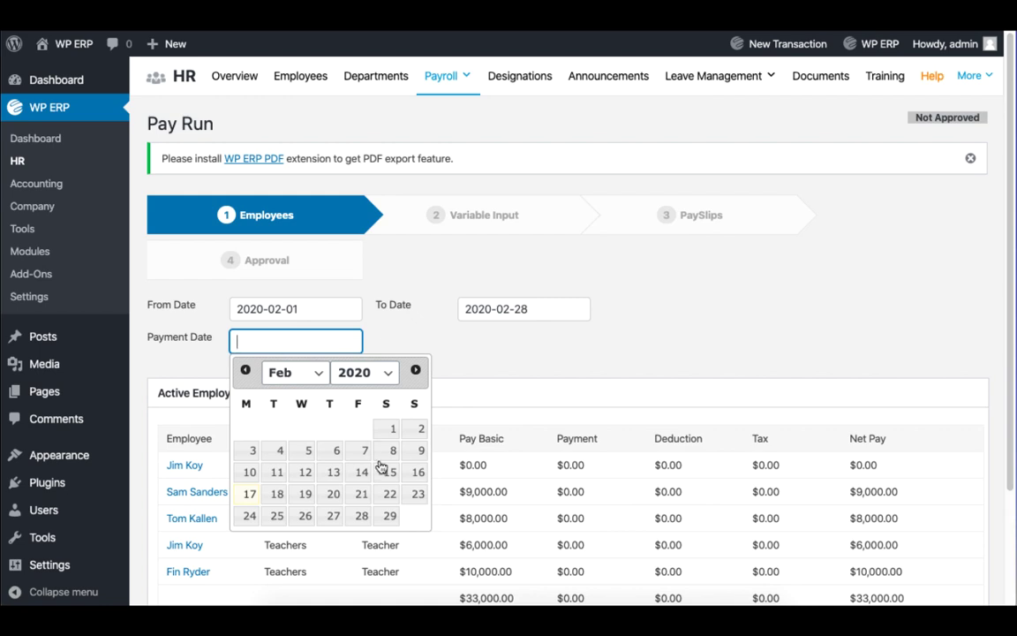
pyautogui.click(389, 516)
pyautogui.scroll(-1, 395, 518)
pyautogui.click(961, 598)
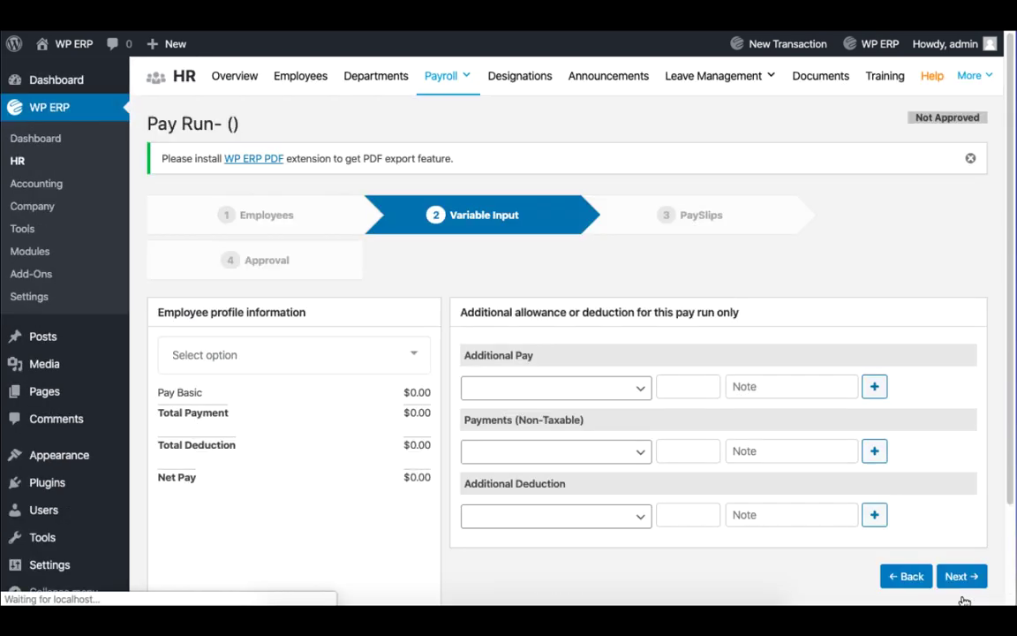
# Give the selected teacher $30 OverTime as additional pay
pyautogui.click(413, 311)
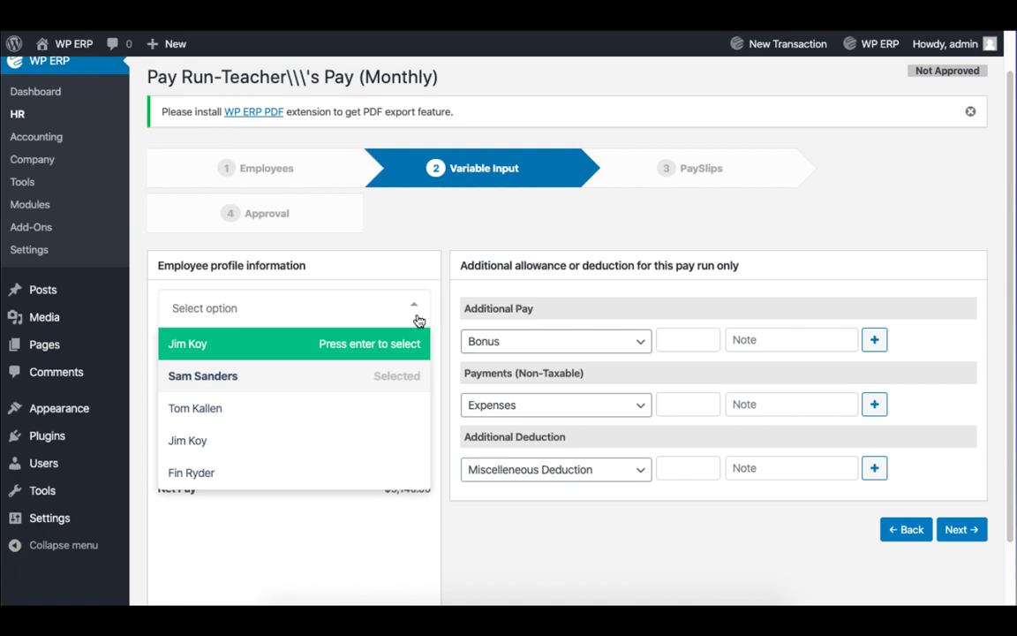
pyautogui.click(380, 410)
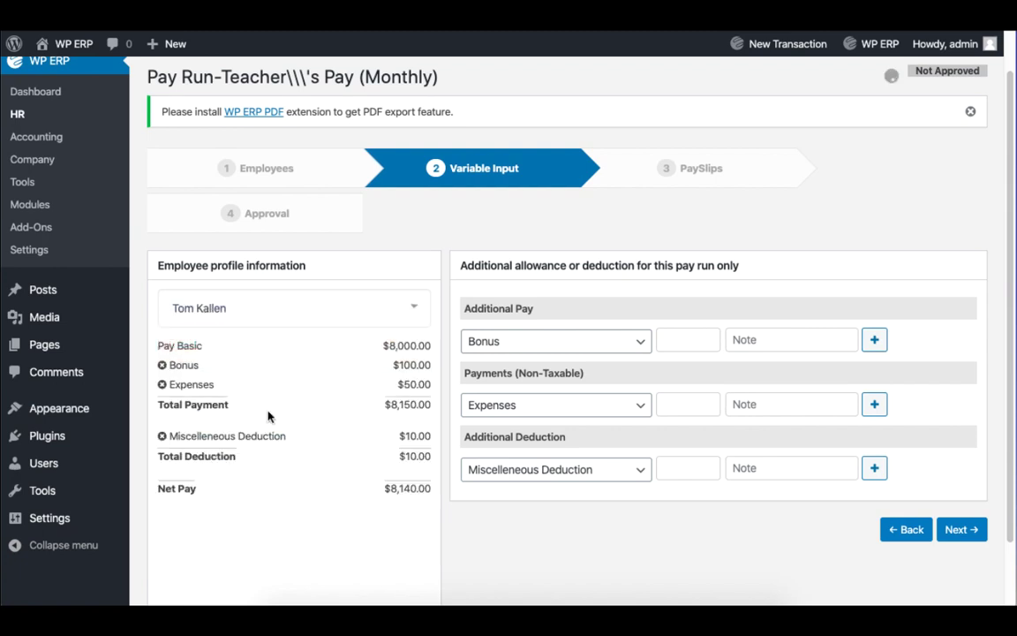
pyautogui.click(508, 347)
pyautogui.click(495, 310)
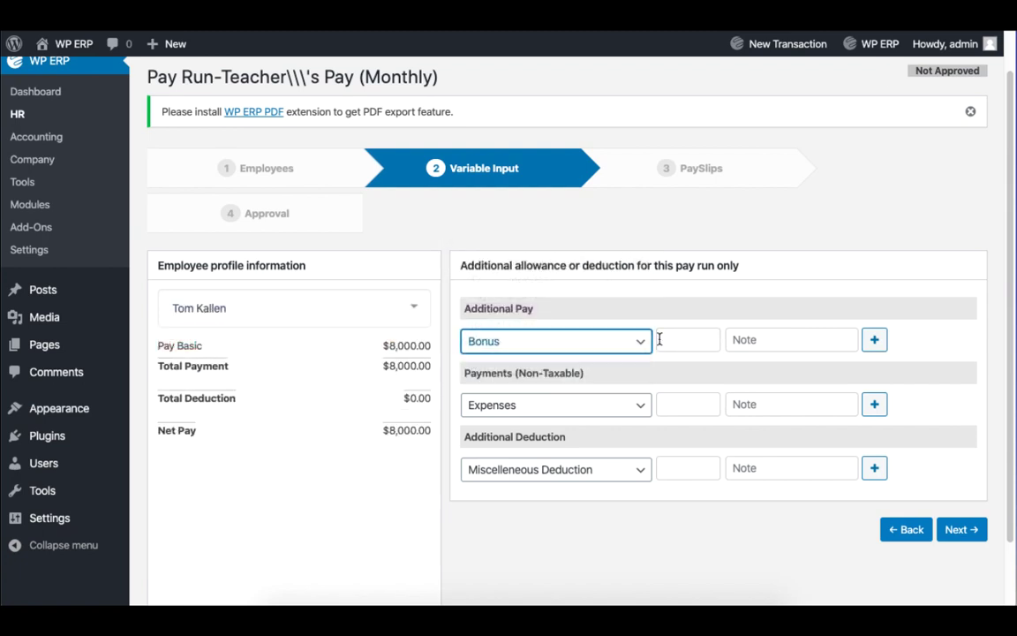
pyautogui.click(676, 339)
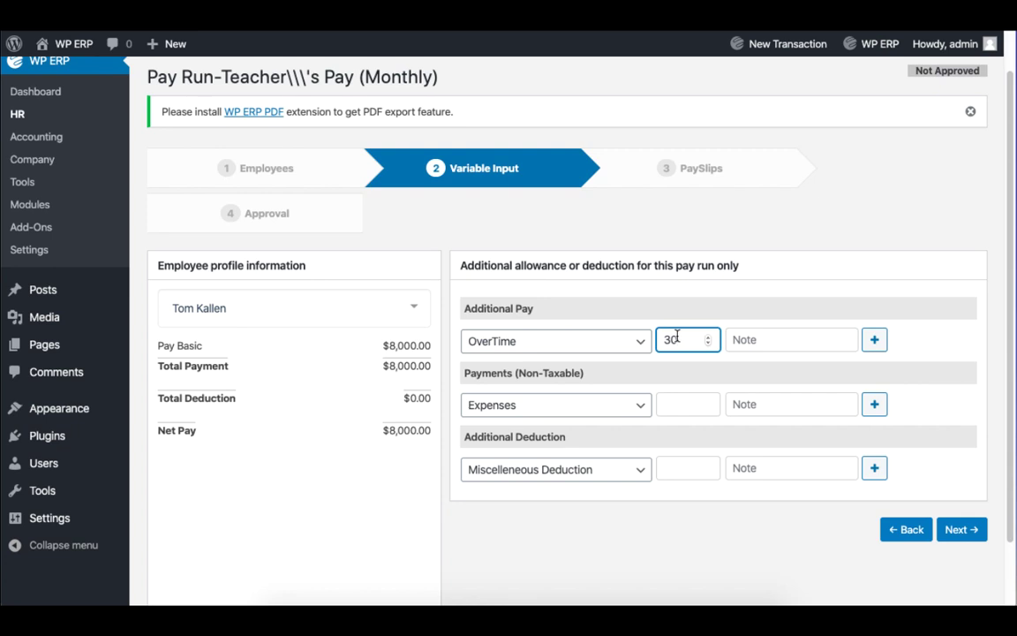
pyautogui.click(874, 340)
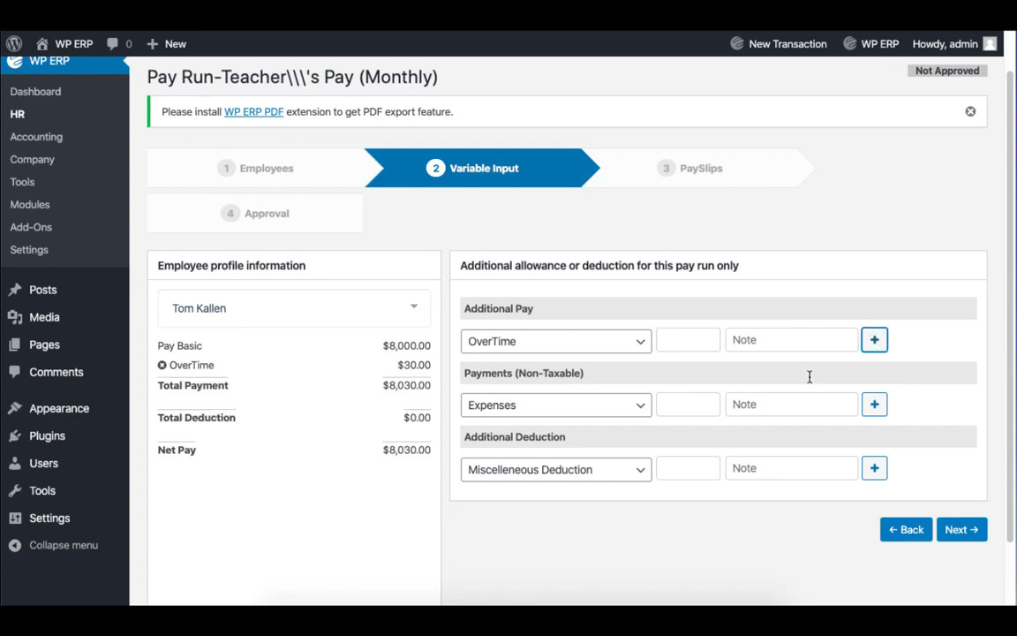
# Add a $40 Advance Pay deduction for the teacher and continue to payslips
pyautogui.click(642, 475)
pyautogui.click(502, 438)
pyautogui.click(673, 469)
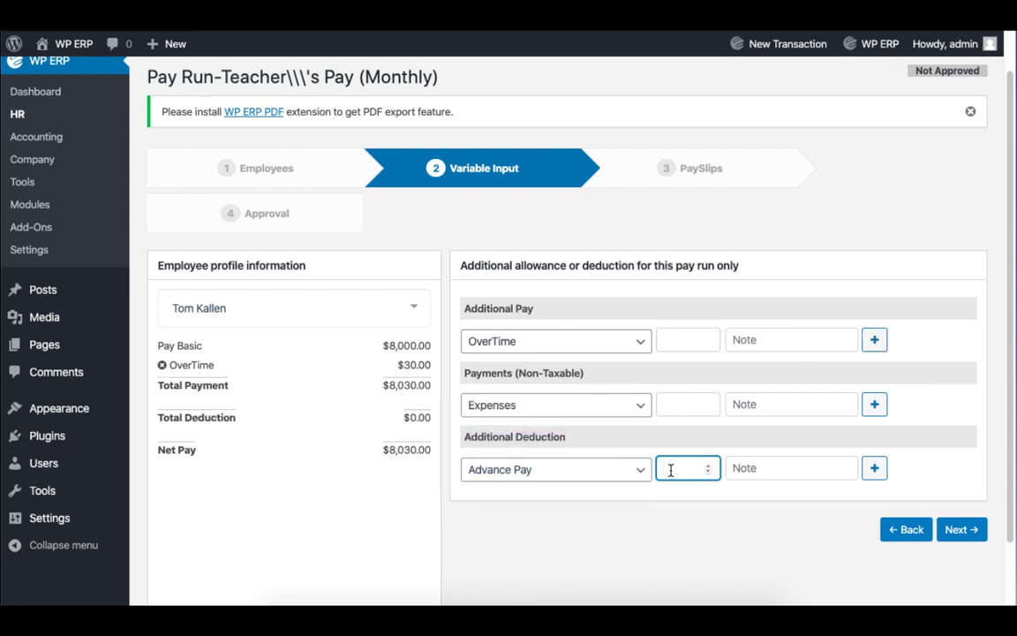
pyautogui.write('40')
pyautogui.click(872, 469)
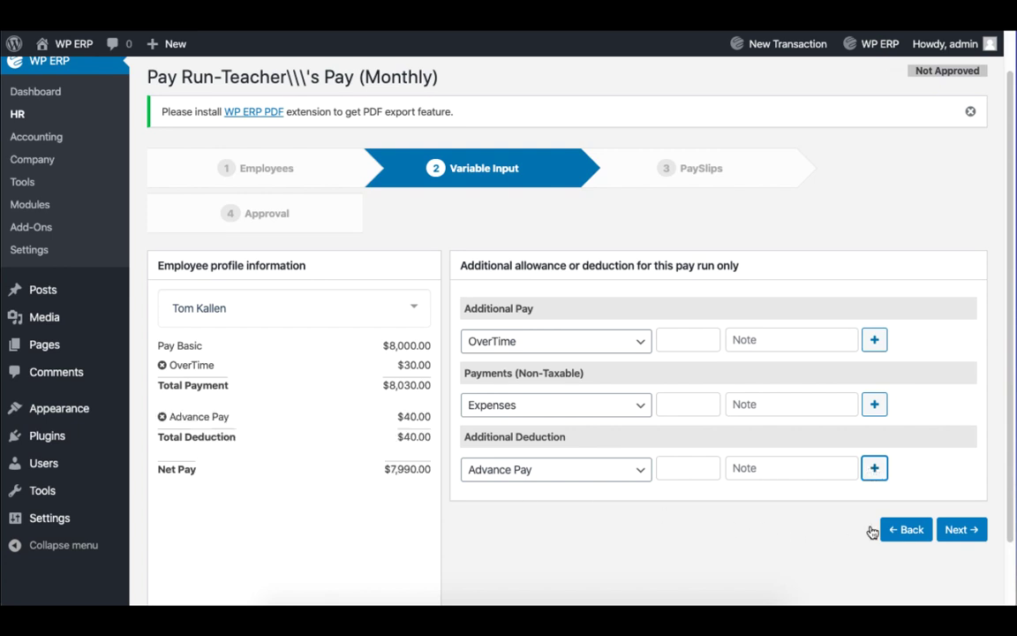
pyautogui.click(961, 529)
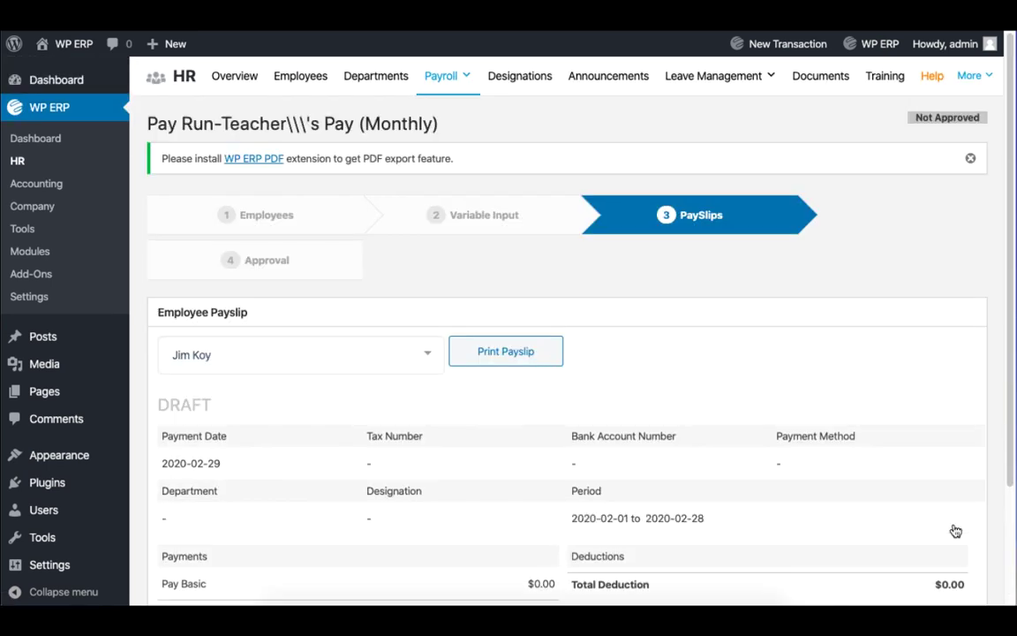
# Review the adjusted teacher's payslip and move on to the approval step
pyautogui.scroll(-2, 955, 530)
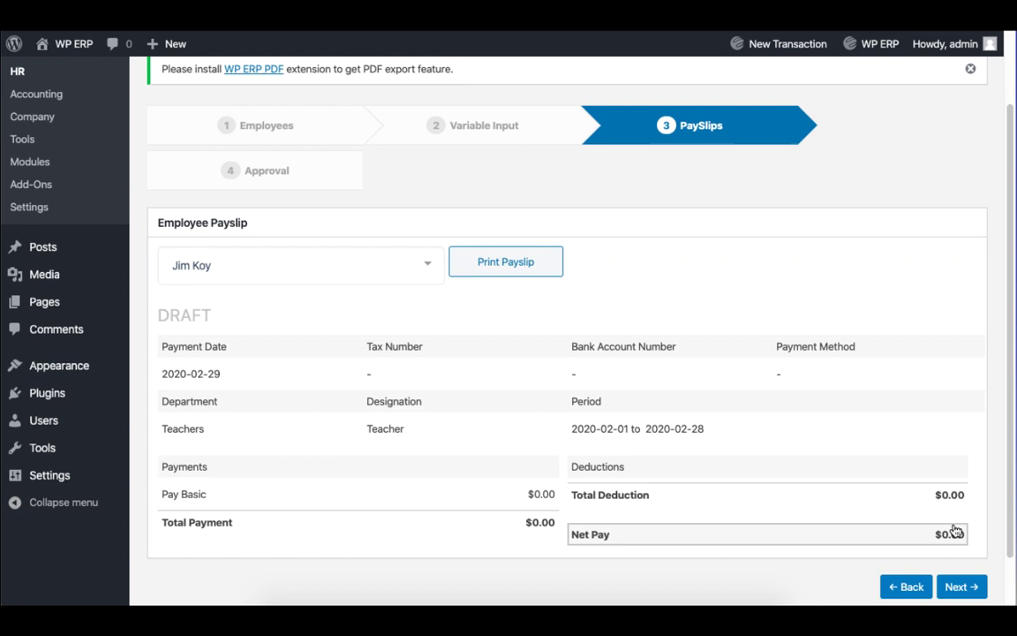
pyautogui.click(421, 270)
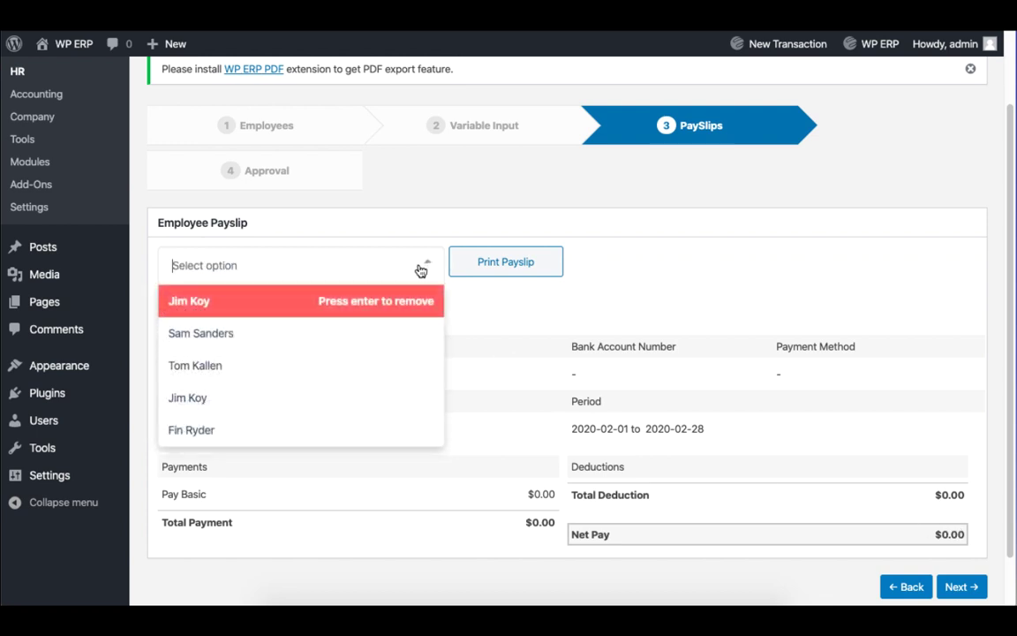
pyautogui.click(394, 374)
pyautogui.scroll(-2, 556, 474)
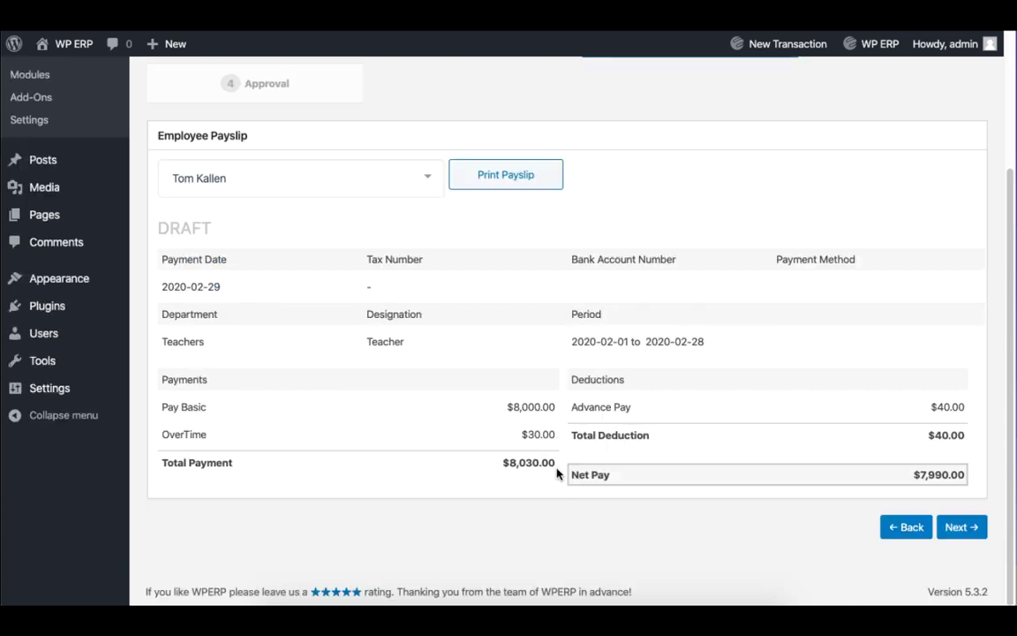
pyautogui.click(962, 529)
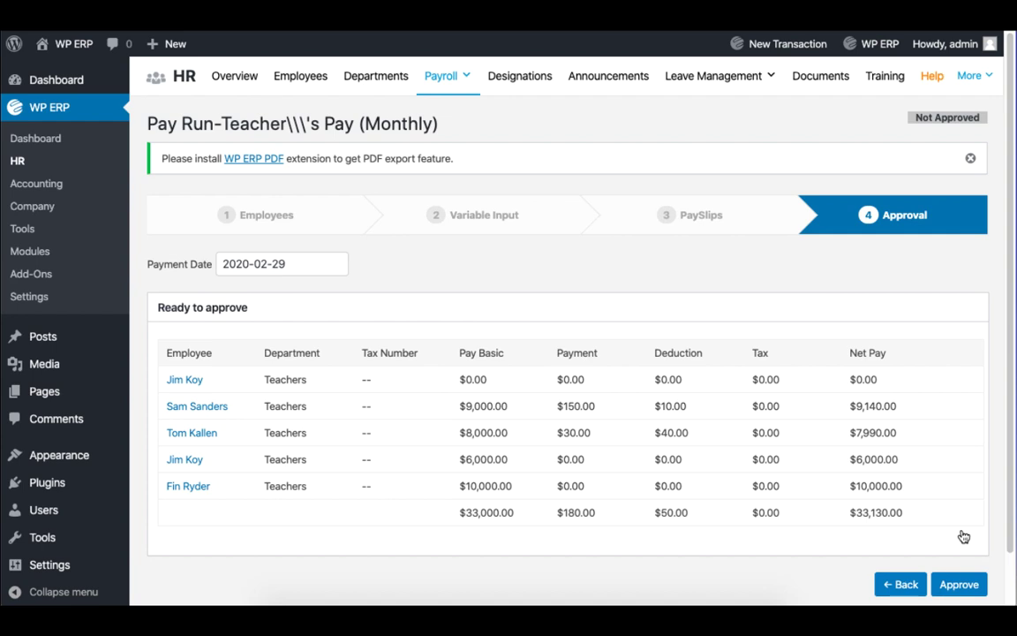
# Approve the $33,130.00 Teacher's Pay run and confirm
pyautogui.scroll(-1, 963, 536)
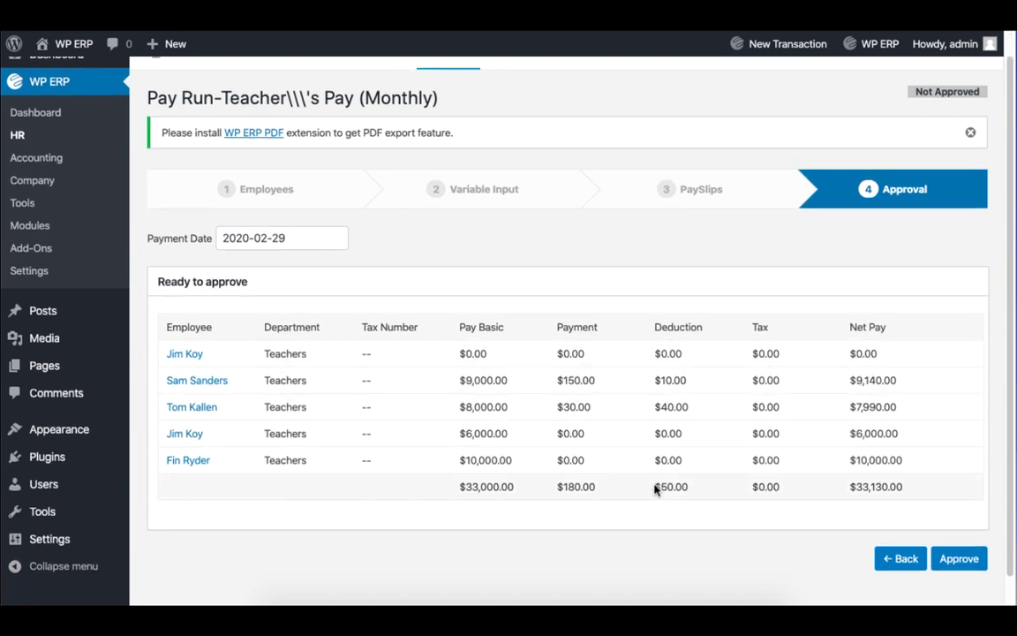
pyautogui.click(949, 558)
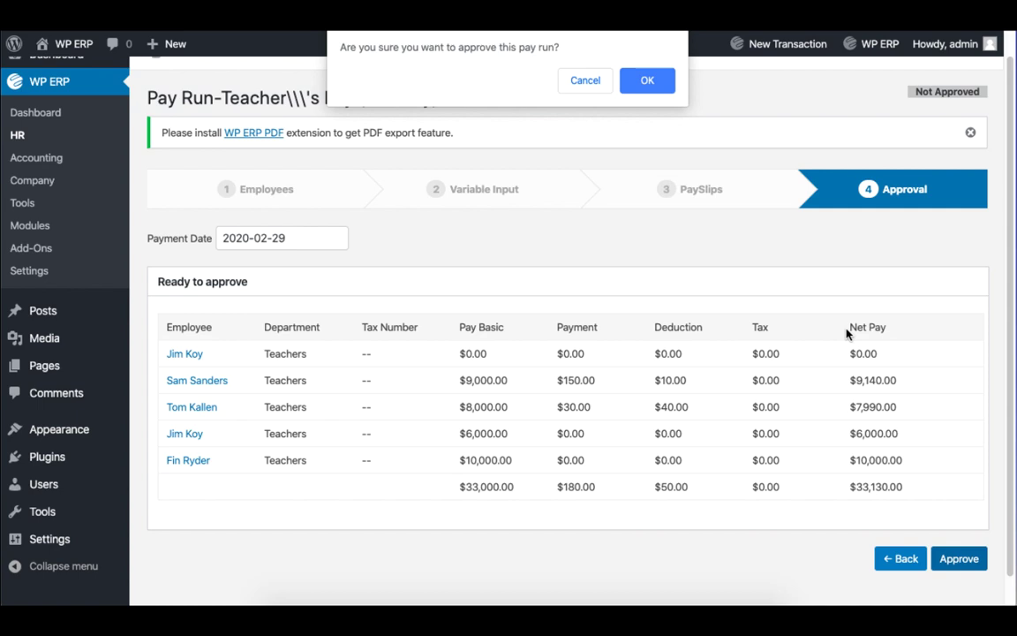
pyautogui.click(650, 84)
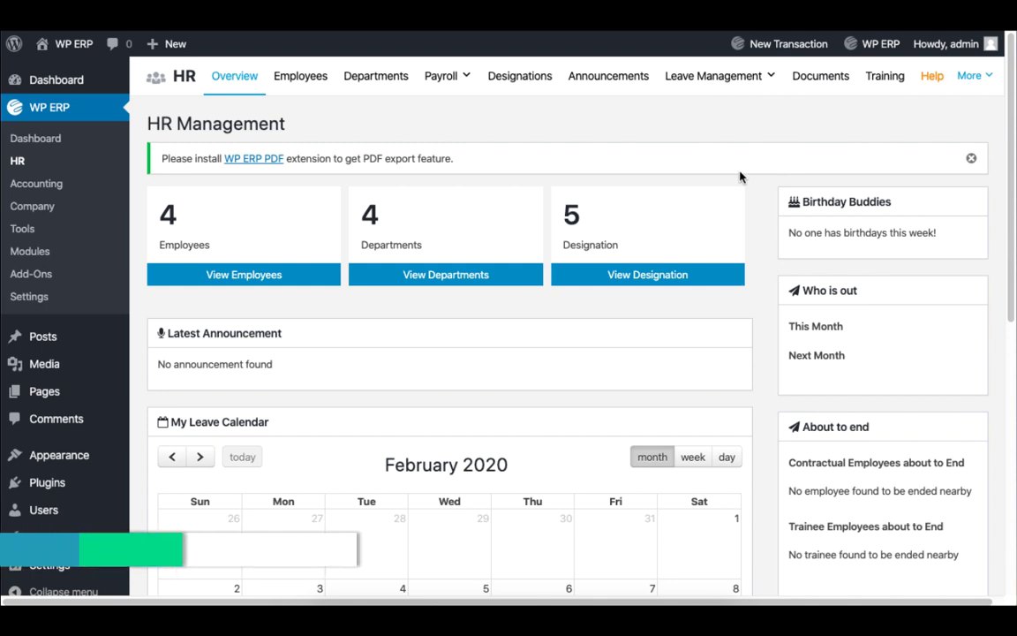
# Create a training titled 'New Teachers' with subject 'School Rules & Routine'
pyautogui.click(879, 84)
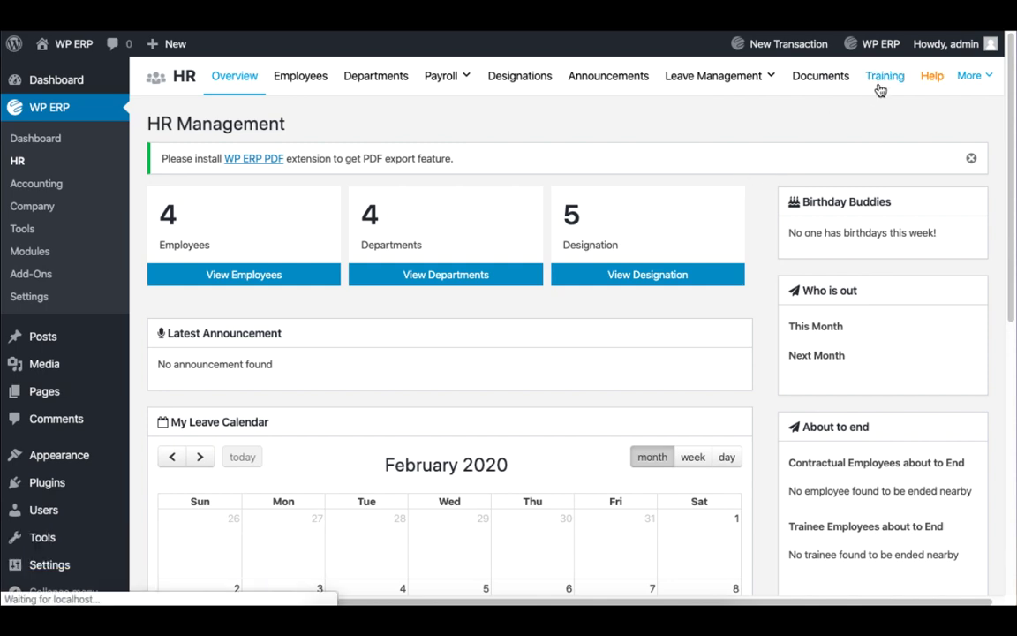
pyautogui.click(256, 85)
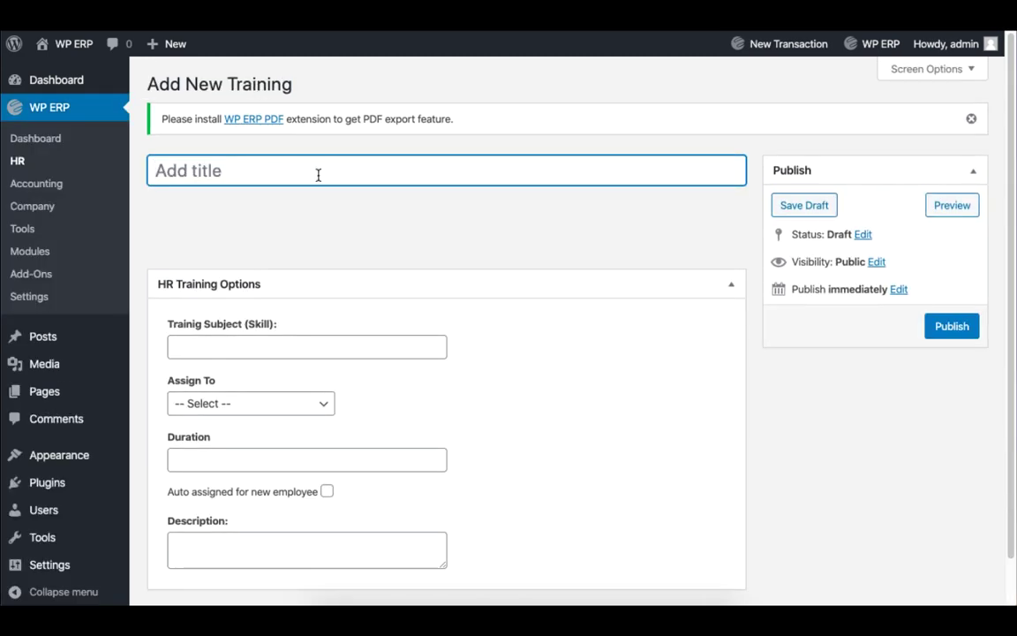
pyautogui.write('New Teachers')
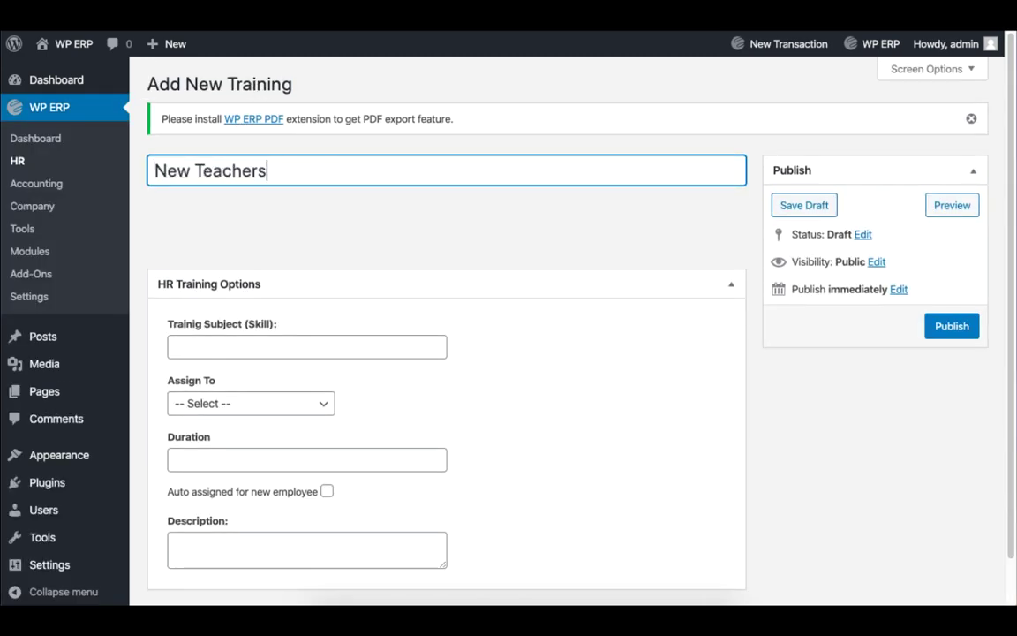
pyautogui.click(327, 347)
pyautogui.write('School Rules & Routin')
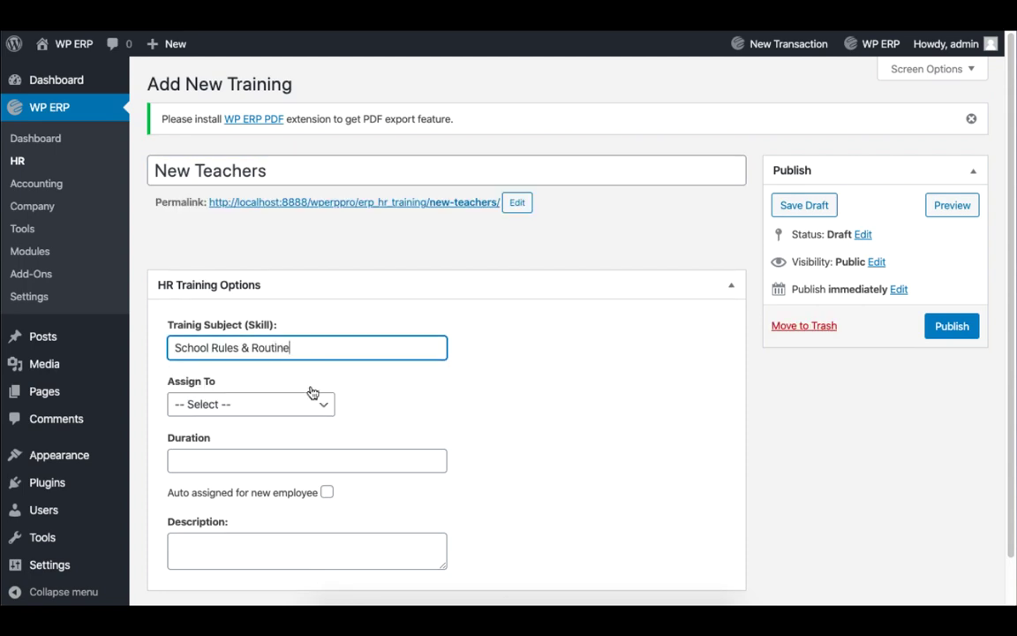
pyautogui.write('e')
# Assign the training to the Teachers department for 2 days and publish it
pyautogui.click(312, 403)
pyautogui.click(295, 448)
pyautogui.scroll(-1, 294, 452)
pyautogui.click(310, 386)
pyautogui.click(318, 454)
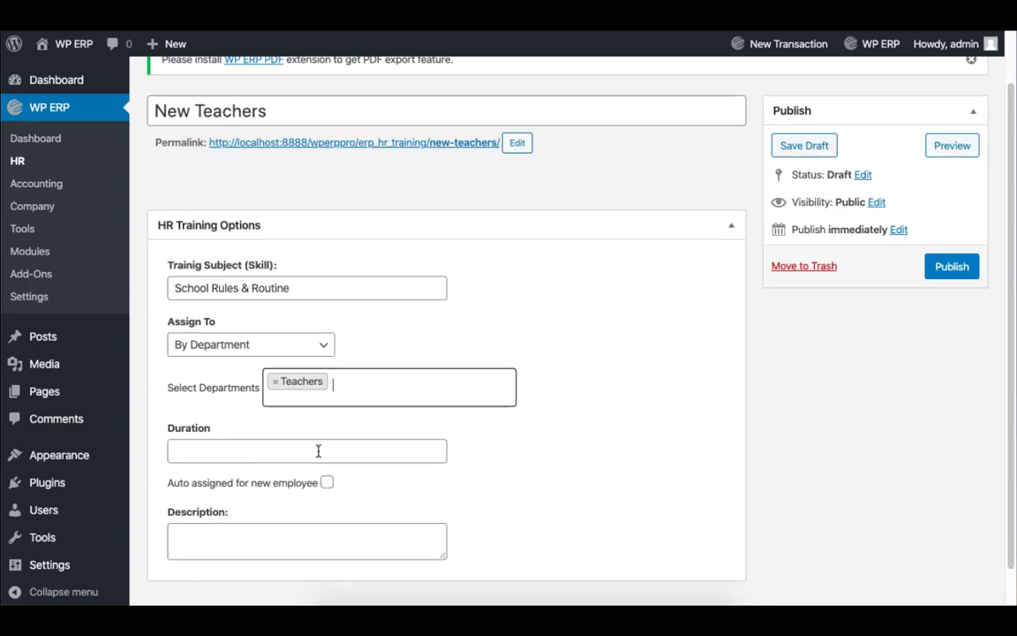
pyautogui.click(318, 451)
pyautogui.write('2 days')
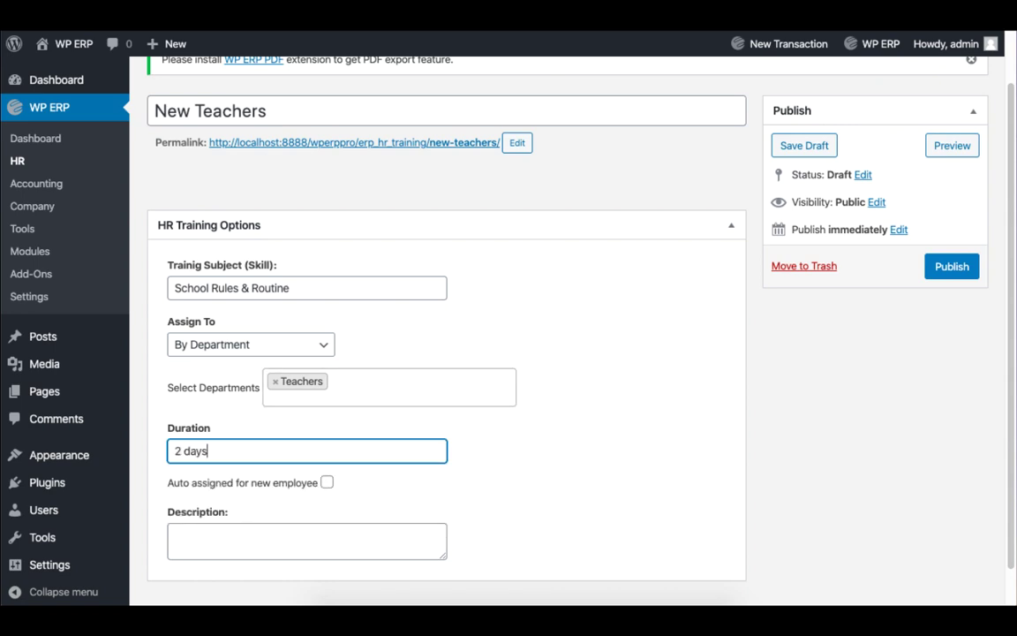
pyautogui.press('Return')
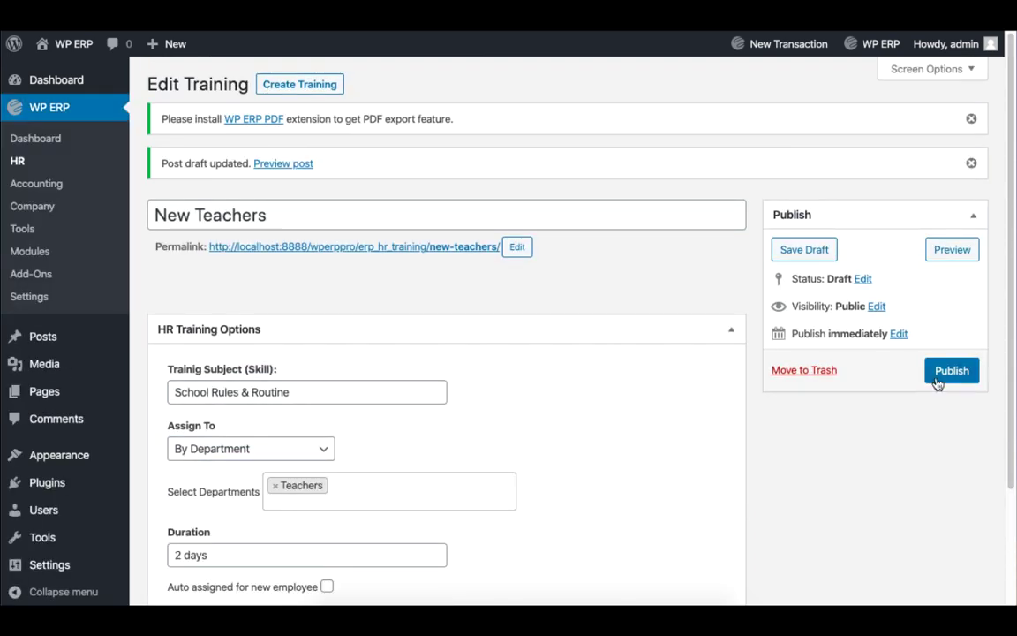
pyautogui.click(937, 374)
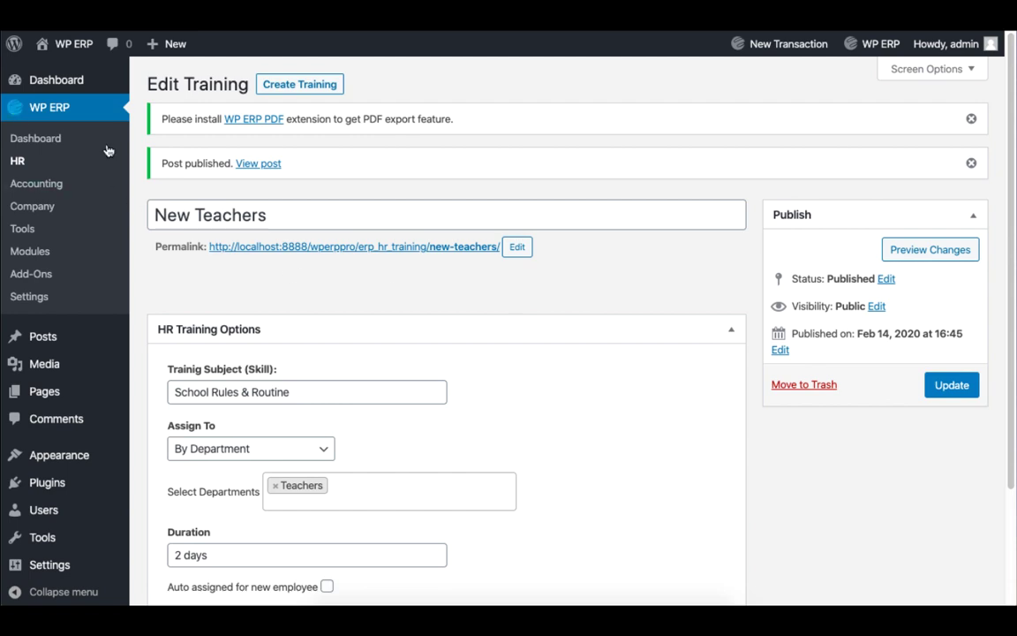
# Create a company document folder named 'Recent requited teachers'
pyautogui.click(25, 162)
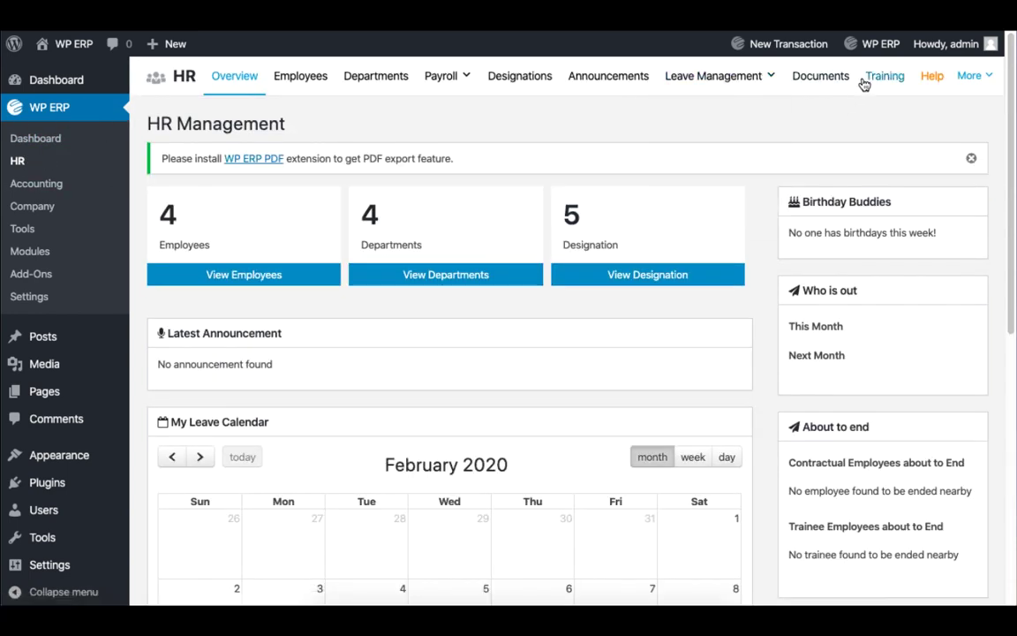
pyautogui.click(874, 80)
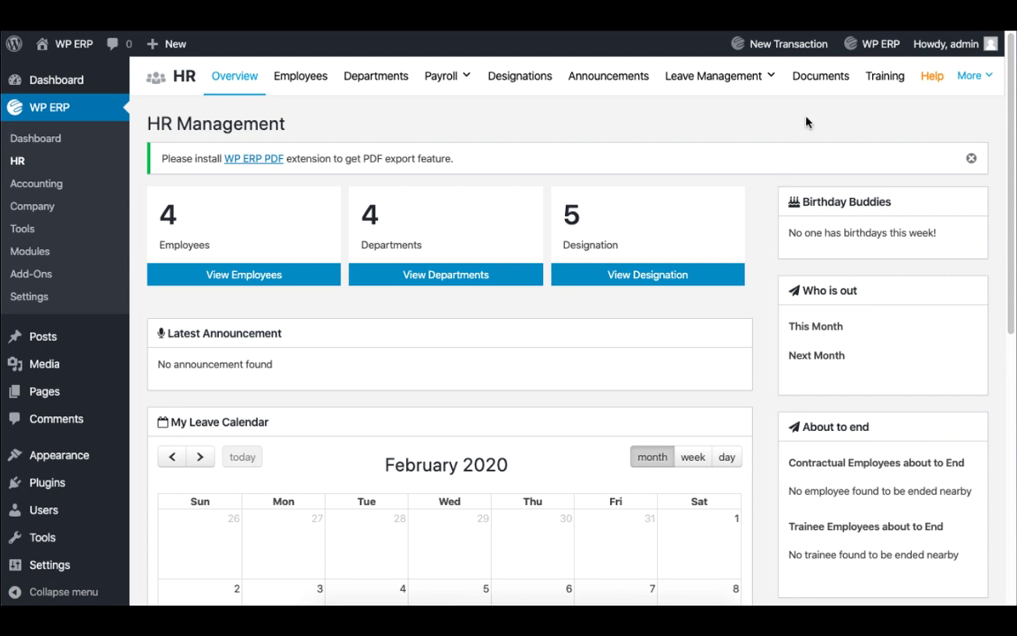
pyautogui.click(817, 85)
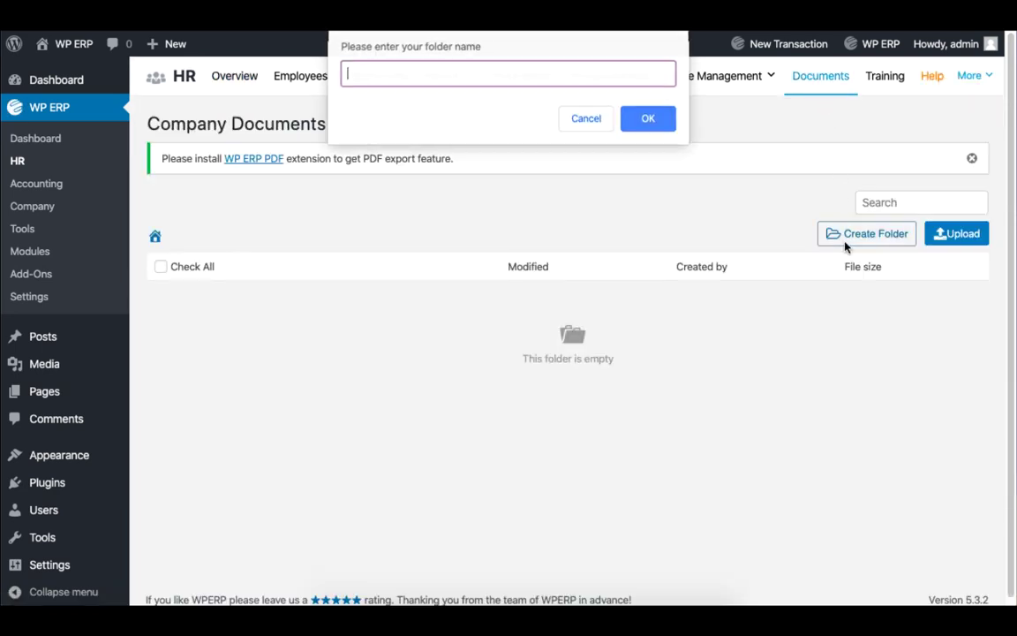
pyautogui.click(847, 239)
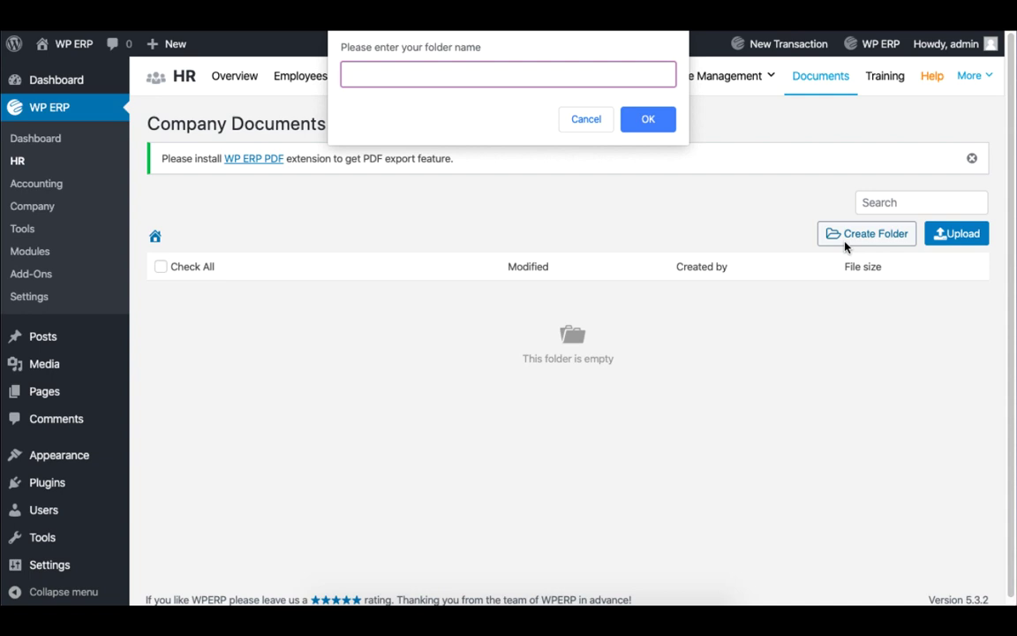
pyautogui.write('Recent requited teachers')
pyautogui.click(654, 127)
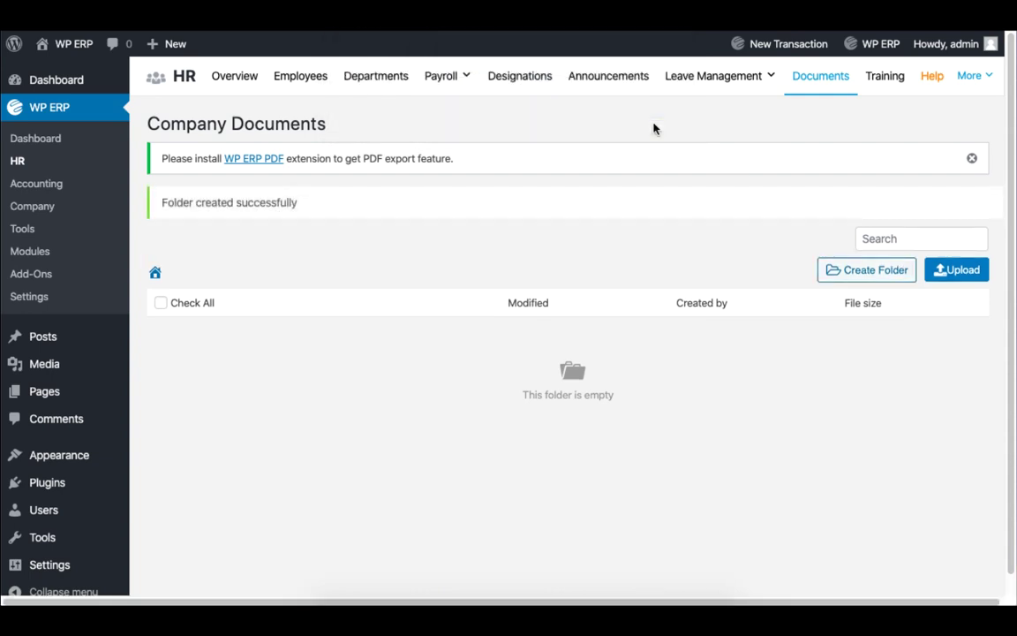
# Upload wperp.pdf into the new teachers folder
pyautogui.click(313, 338)
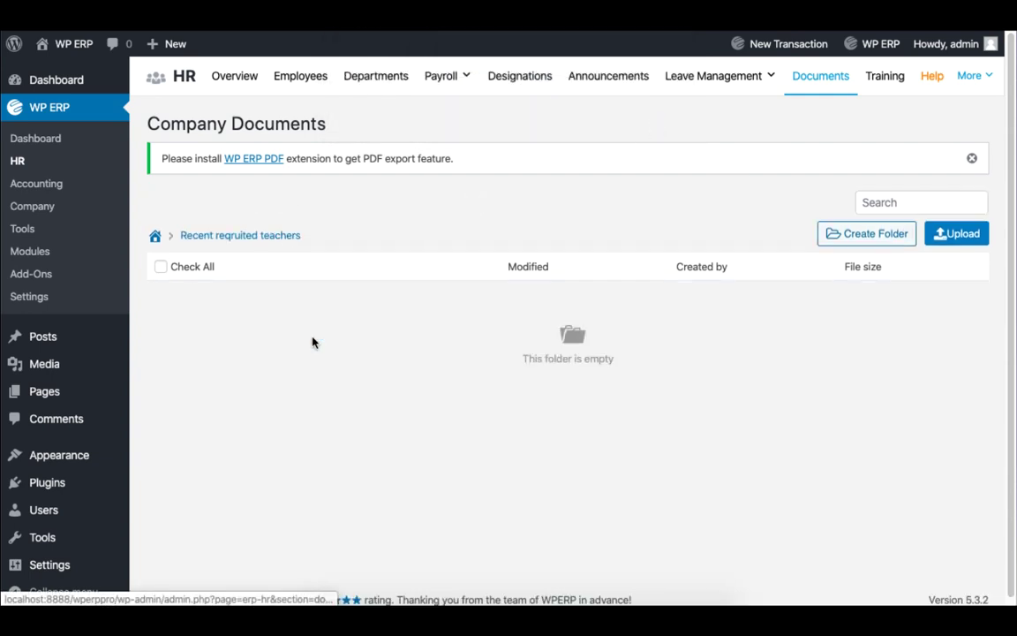
pyautogui.click(956, 233)
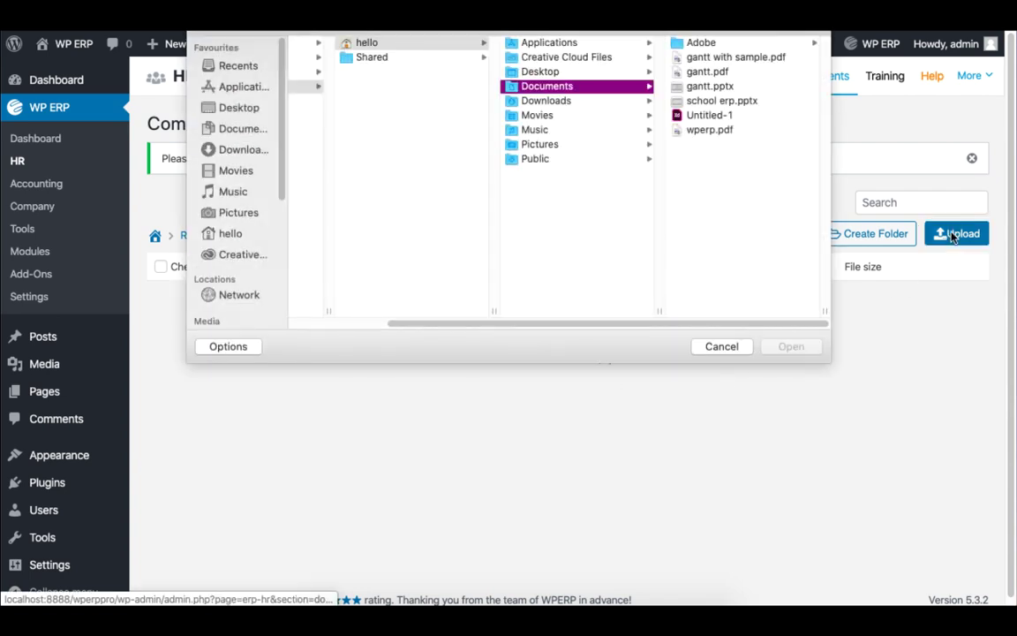
pyautogui.click(516, 130)
pyautogui.click(788, 347)
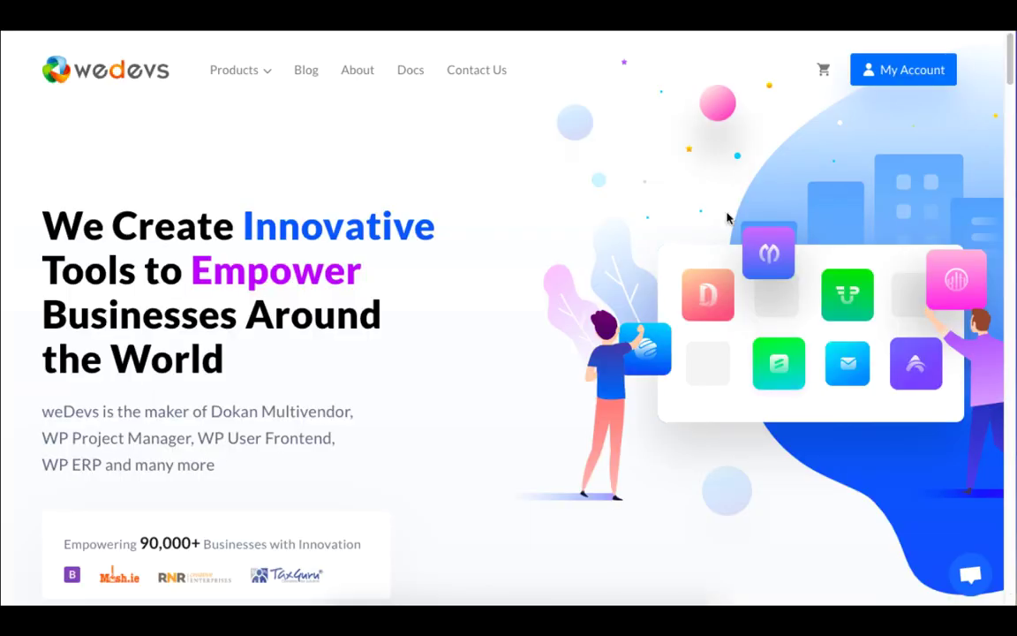
# Go from wedevs.com Products to the WP ERP site and browse its blog for the school HR post
pyautogui.moveTo(239, 78)
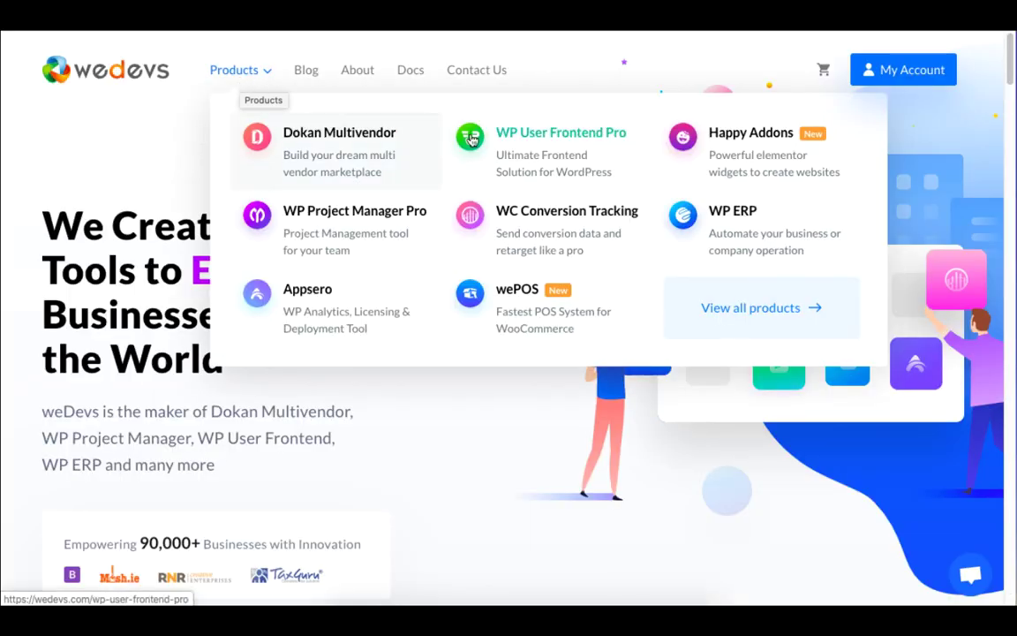
pyautogui.click(740, 216)
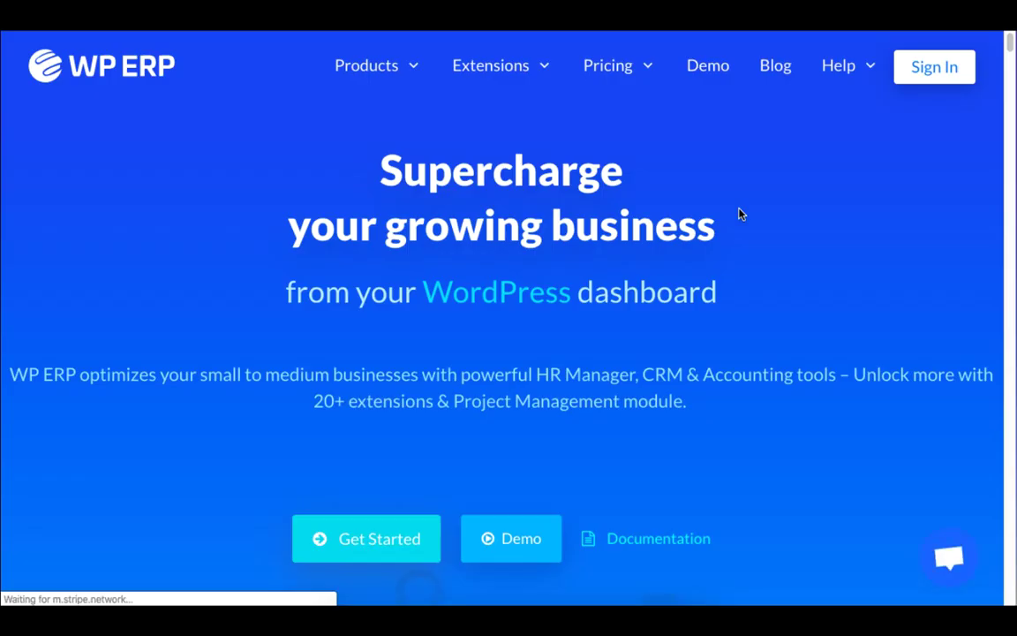
pyautogui.scroll(-5, 740, 213)
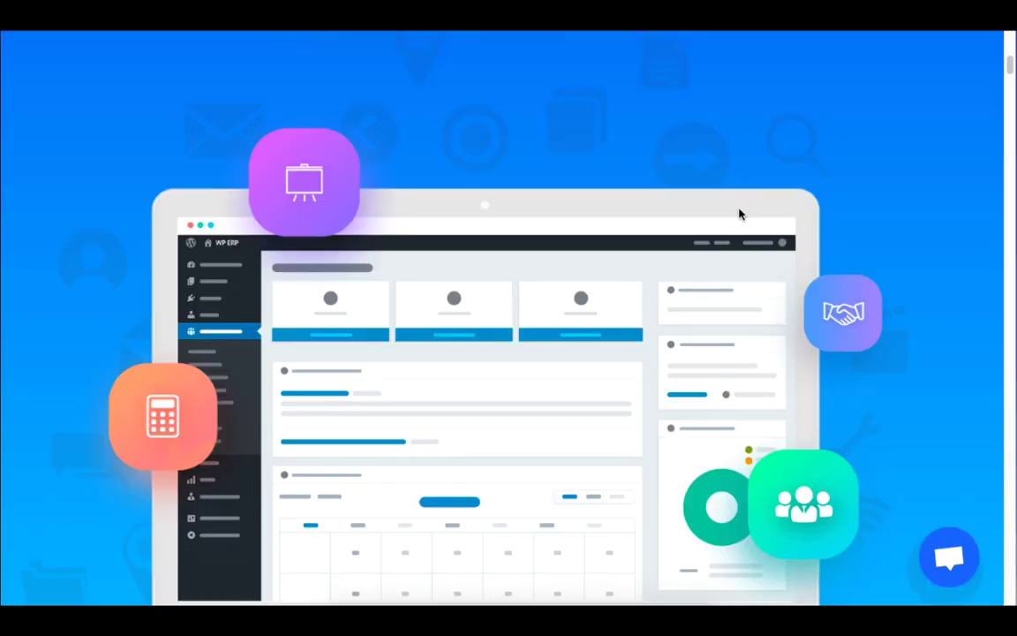
pyautogui.scroll(5, 528, 392)
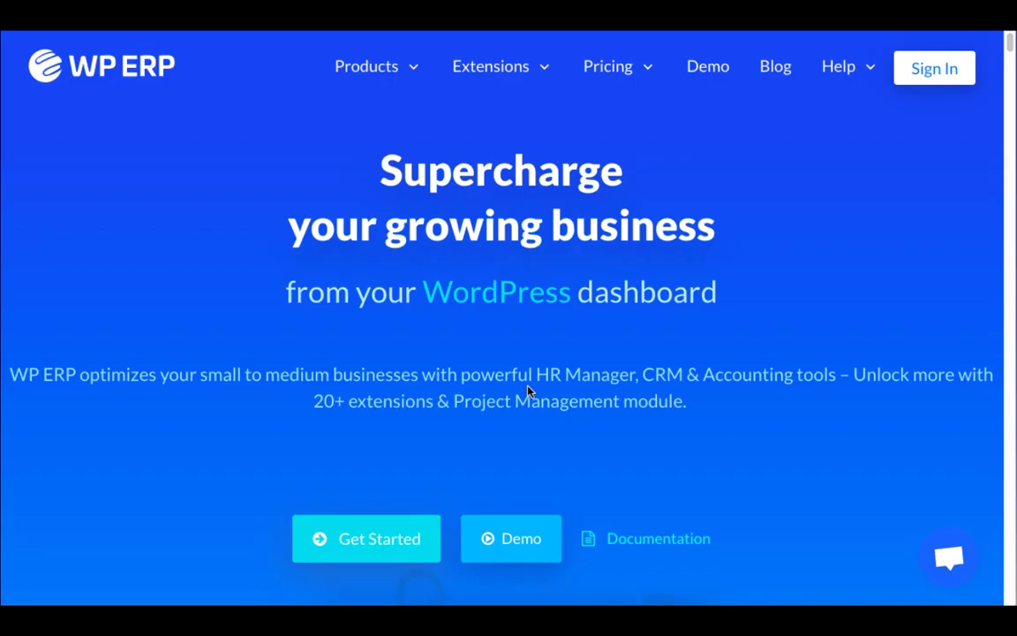
pyautogui.click(781, 74)
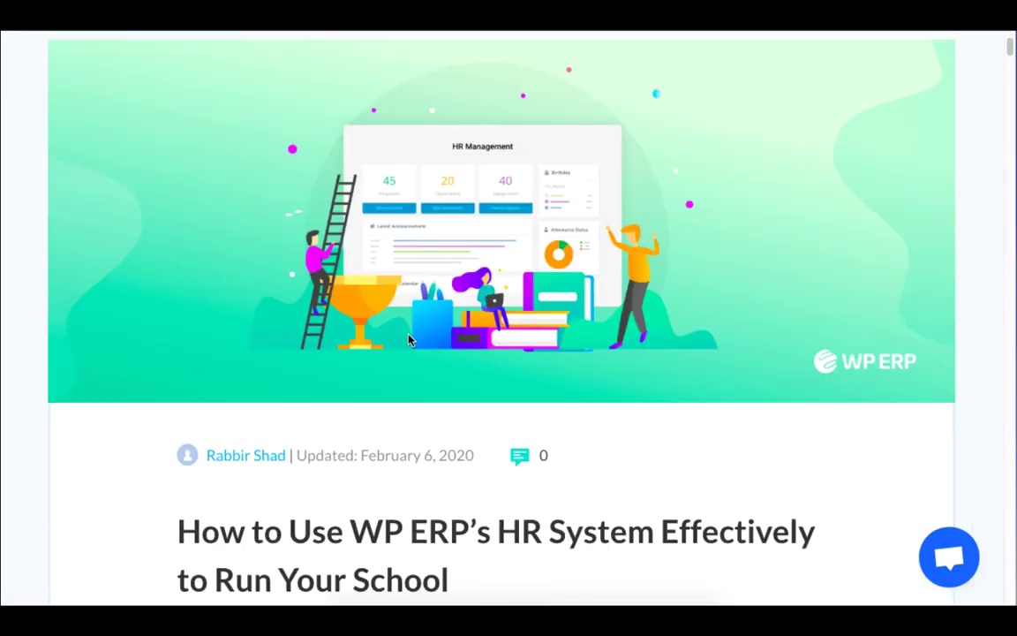
pyautogui.scroll(-3, 368, 299)
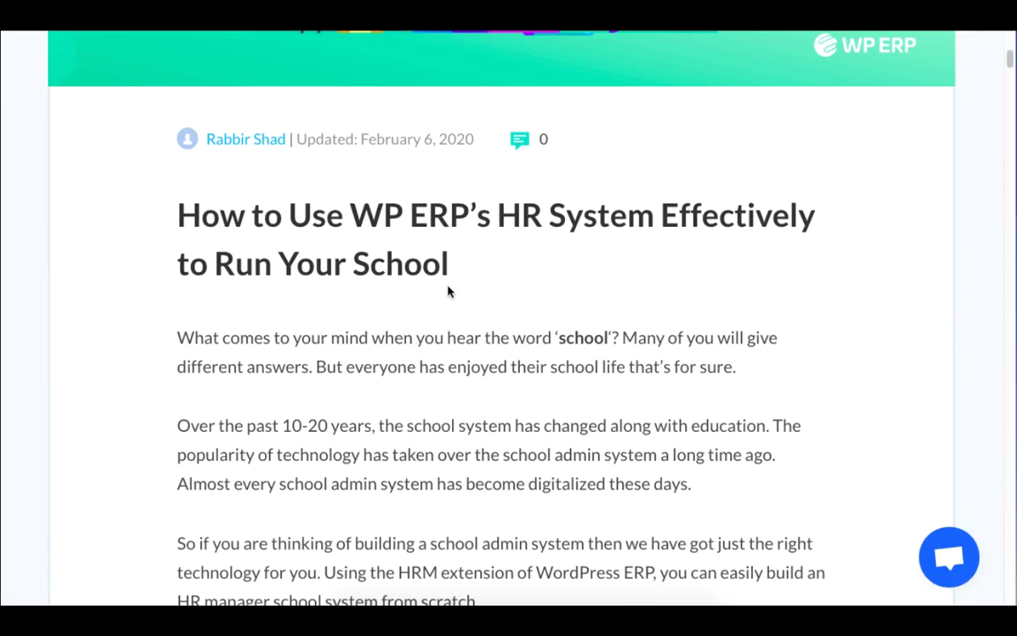
pyautogui.moveTo(448, 292); pyautogui.dragTo(164, 212)
pyautogui.scroll(-3, 362, 325)
pyautogui.scroll(5, 427, 92)
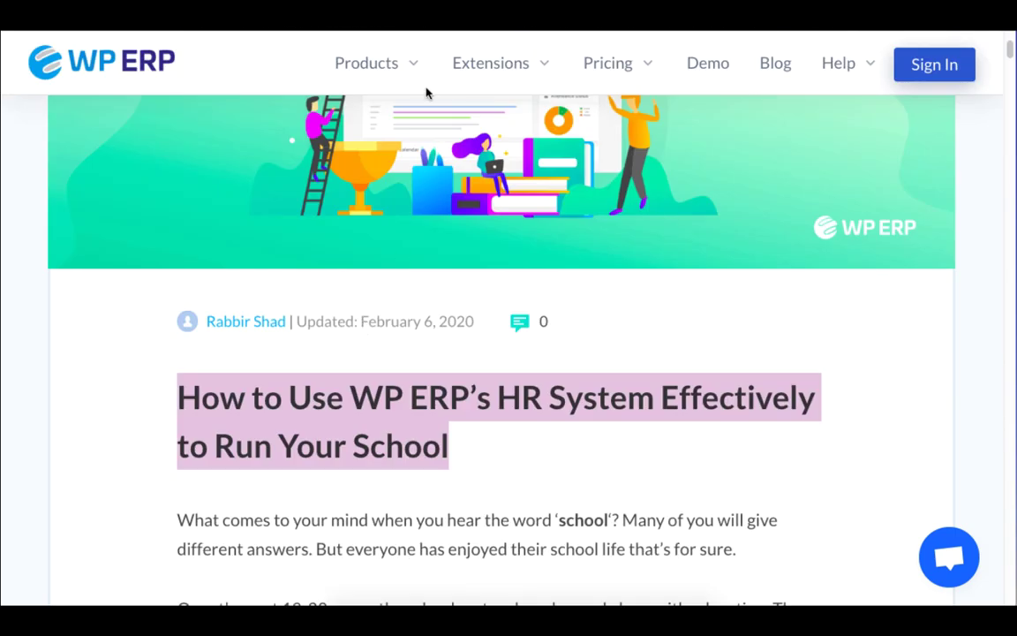